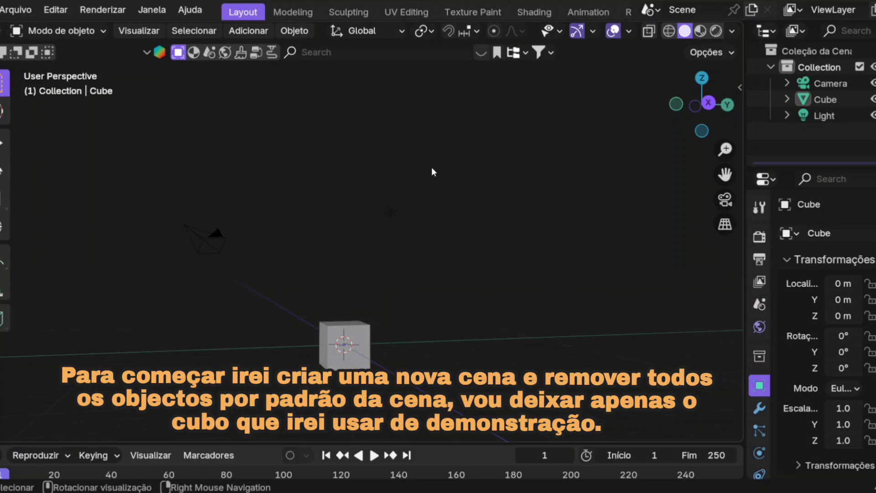
Delete the default camera and light, keeping only the cube in the scene.
{"action": "left_click_drag", "start_coordinate": [113, 247], "coordinate": [176, 293]}
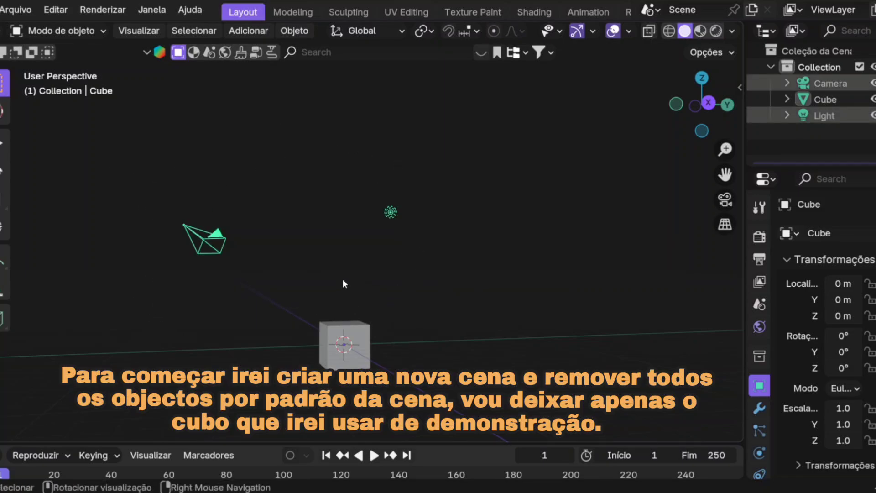
{"action": "key", "text": "Delete"}
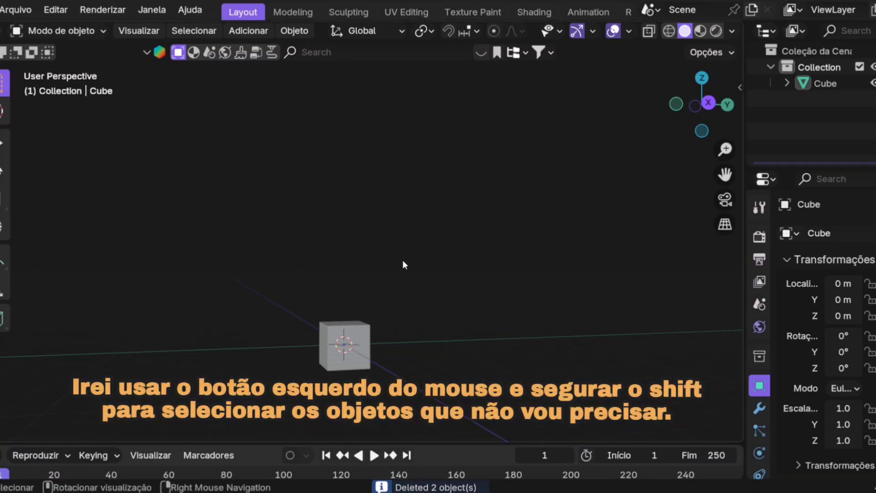
{"action": "middle_click_drag", "start_coordinate": [390, 256], "coordinate": [437, 273]}
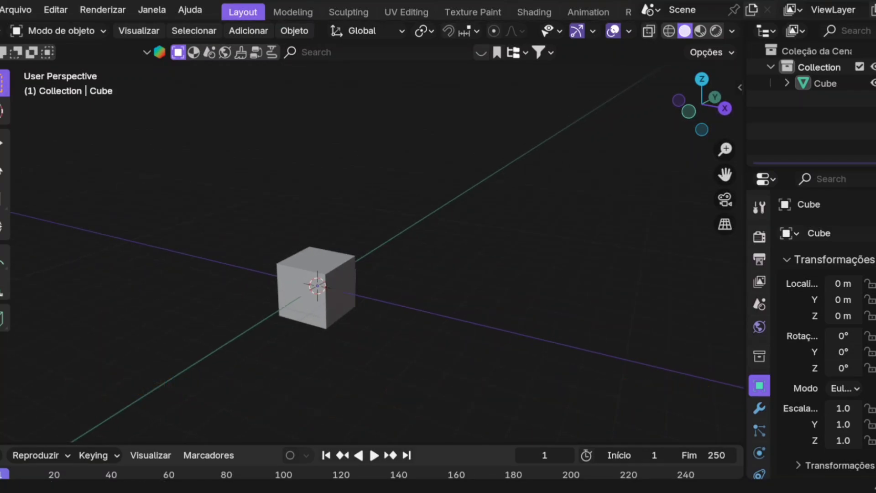
Select the cube and open its material properties, widening the properties editor to make the settings readable.
{"action": "left_click", "coordinate": [278, 275]}
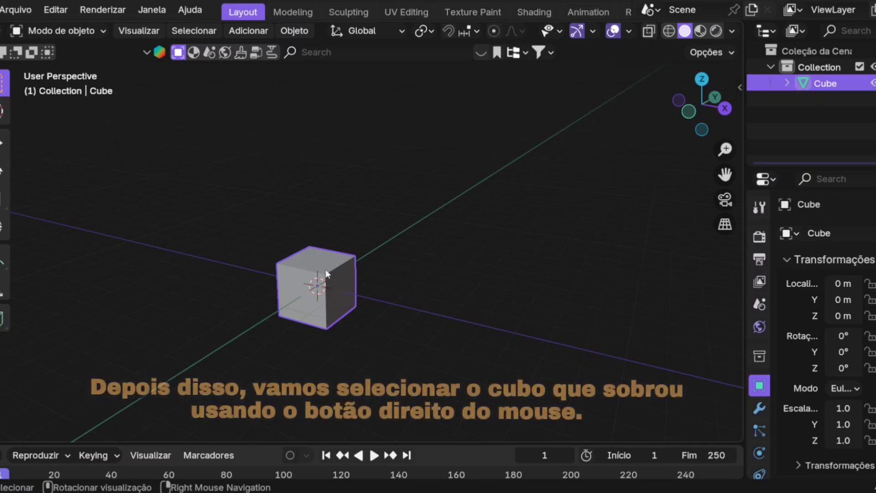
{"action": "middle_click_drag", "start_coordinate": [407, 313], "coordinate": [406, 328], "text": "shift"}
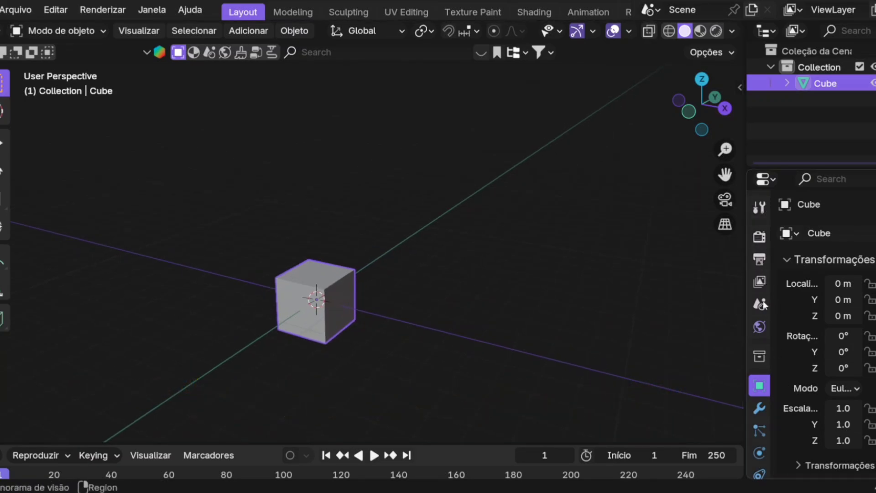
{"action": "scroll", "coordinate": [762, 420], "scroll_direction": "down", "scroll_amount": 3}
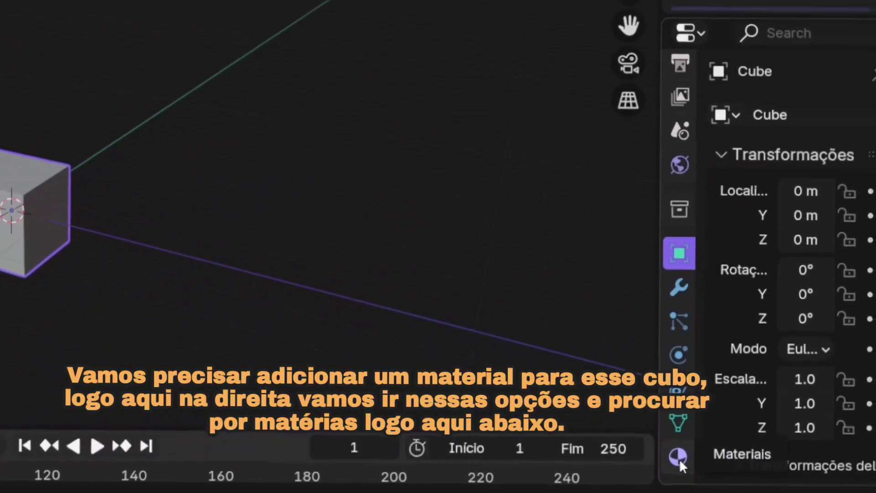
{"action": "left_click", "coordinate": [679, 456]}
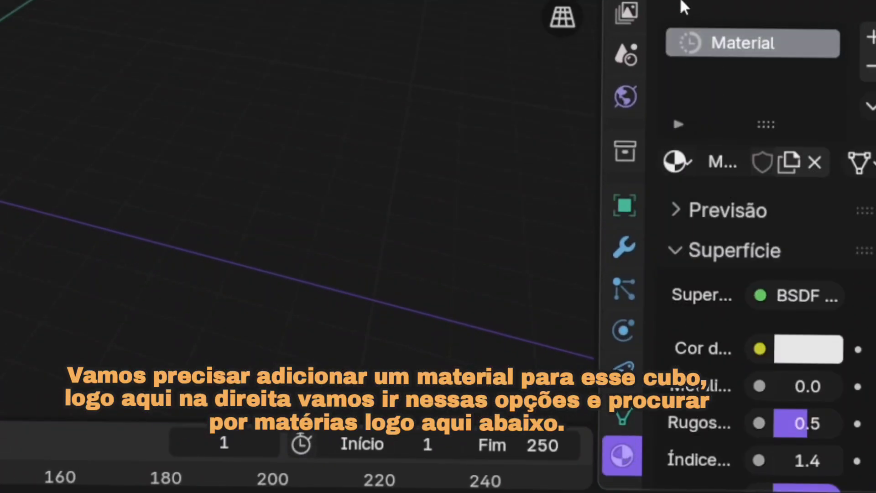
{"action": "left_click_drag", "start_coordinate": [585, 21], "coordinate": [481, 20]}
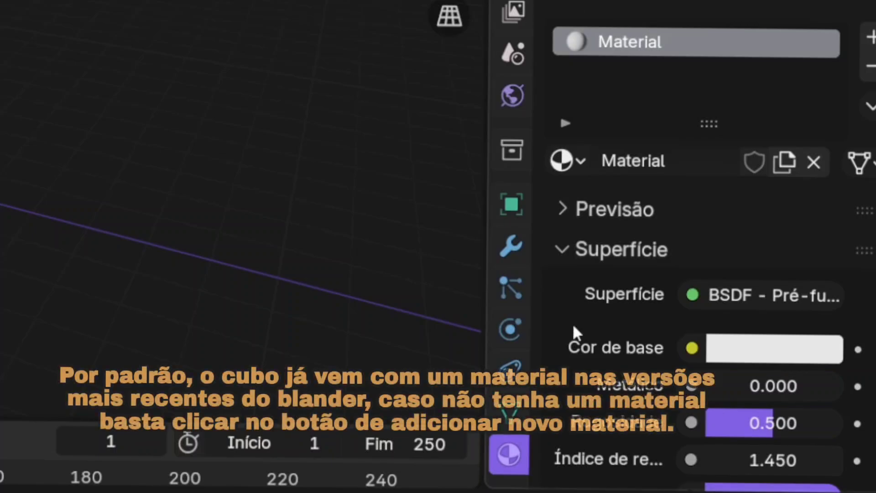
{"action": "left_click_drag", "start_coordinate": [490, 166], "coordinate": [329, 188]}
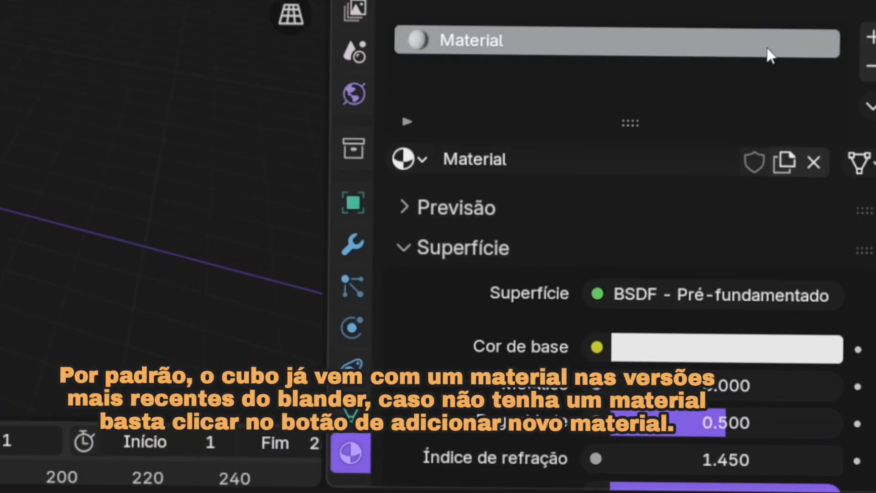
Remove the cube's existing material slot and create a new material for it.
{"action": "left_click", "coordinate": [870, 66]}
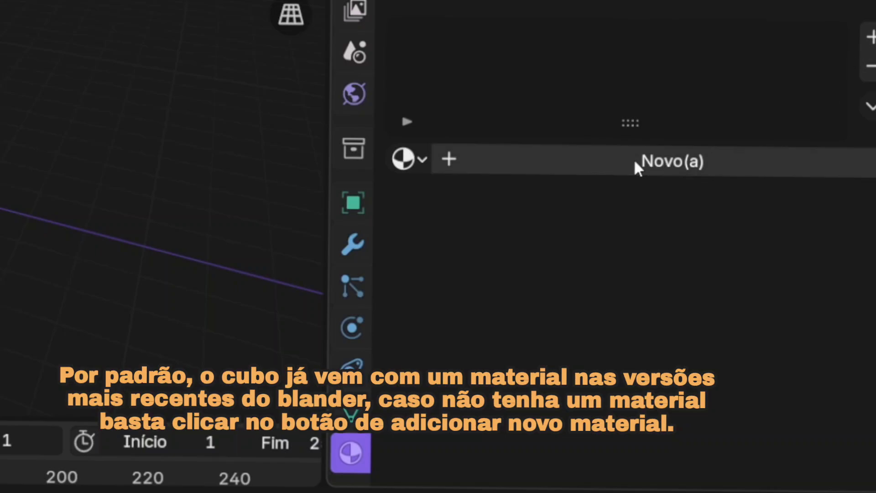
{"action": "left_click", "coordinate": [665, 161]}
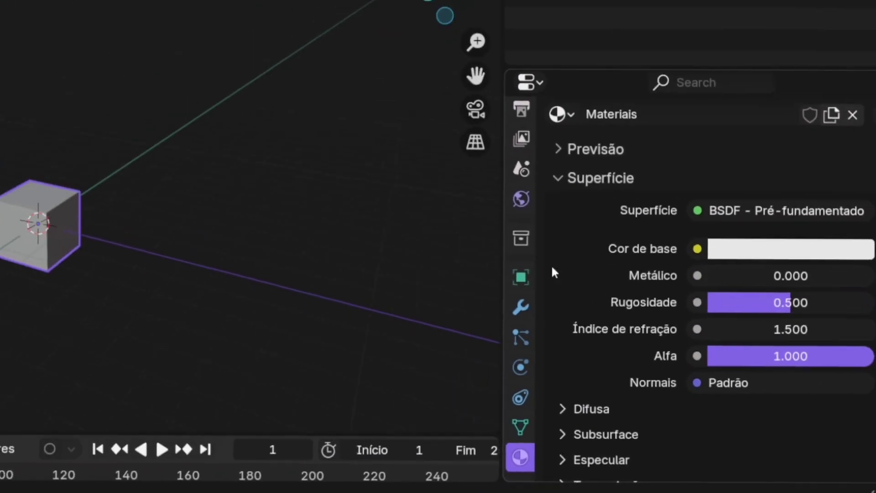
{"action": "left_click_drag", "start_coordinate": [610, 261], "coordinate": [723, 265]}
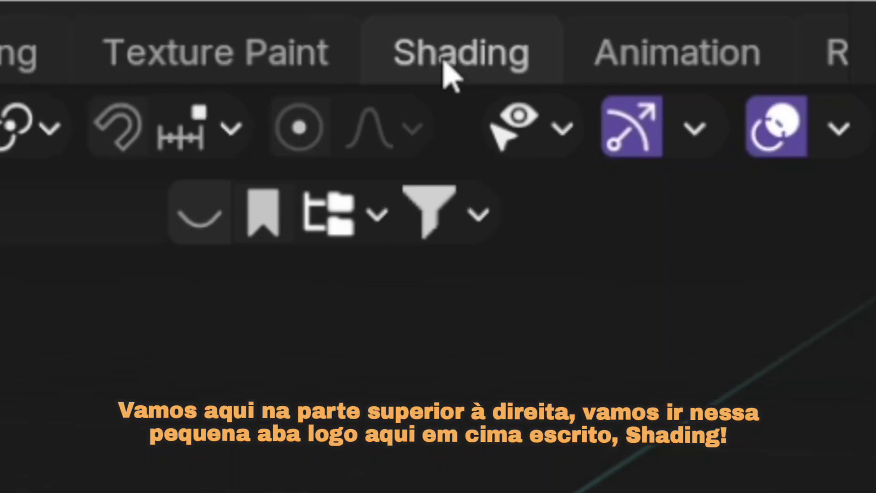
Switch to the Shading workspace to work on the cube's material nodes.
{"action": "left_click", "coordinate": [494, 66]}
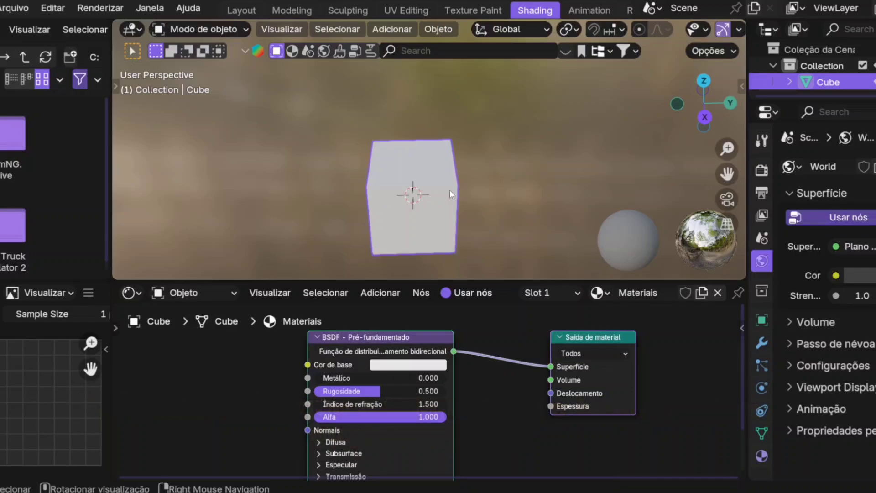
{"action": "scroll", "coordinate": [450, 190], "scroll_direction": "down", "scroll_amount": 1}
{"action": "scroll", "coordinate": [485, 385], "scroll_direction": "down", "scroll_amount": 2}
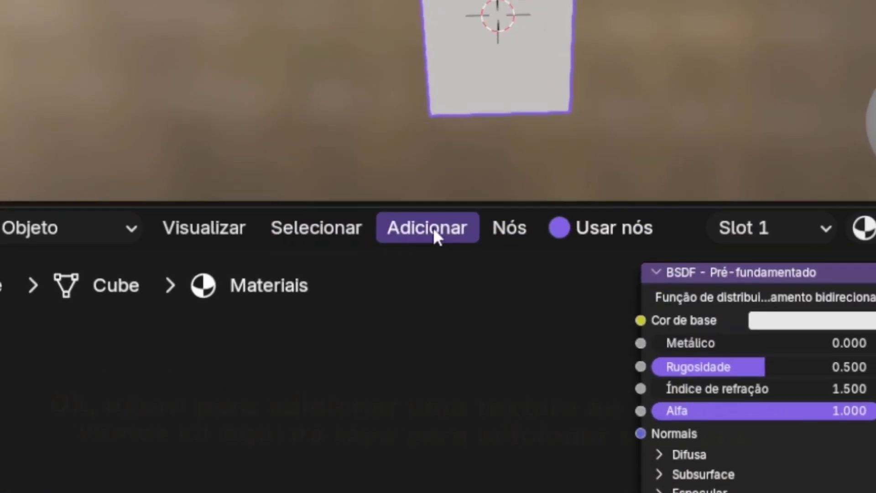
Add an Image Texture node to the cube's material and place it left of the Principled BSDF node.
{"action": "left_click", "coordinate": [427, 179]}
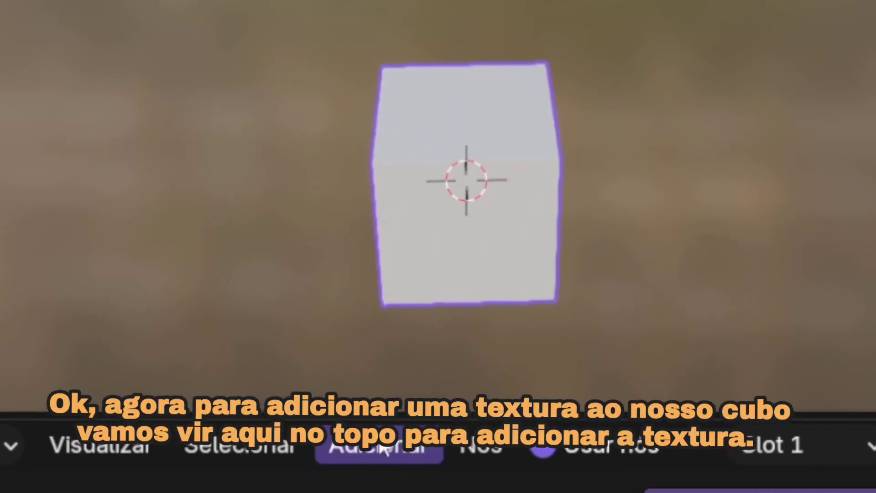
{"action": "left_click", "coordinate": [391, 392]}
{"action": "mouse_move", "coordinate": [473, 138]}
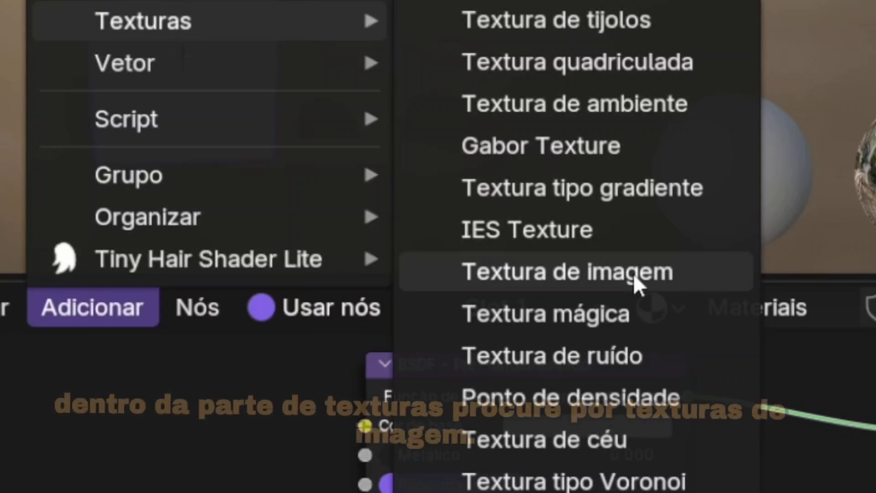
{"action": "left_click", "coordinate": [634, 273]}
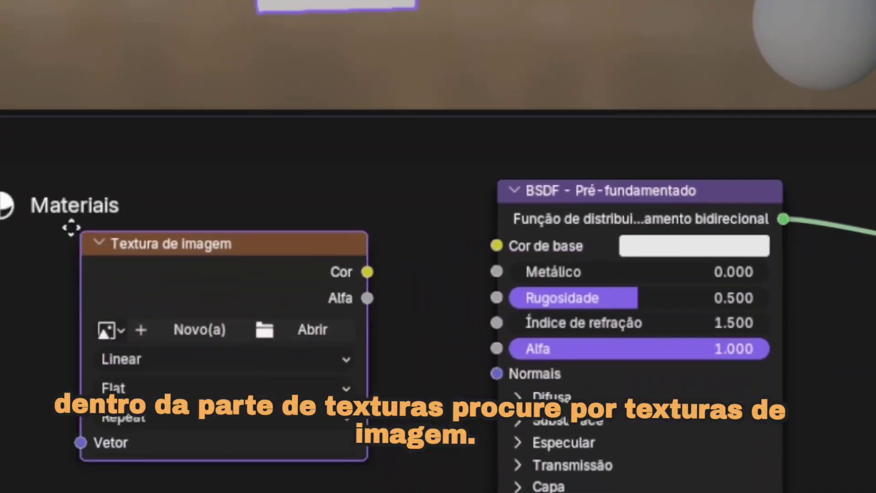
{"action": "left_click", "coordinate": [71, 228]}
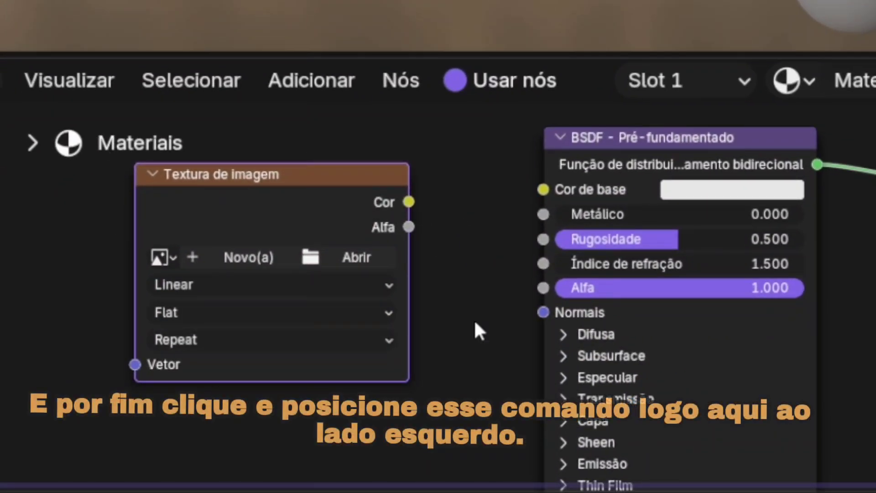
{"action": "scroll", "coordinate": [424, 328], "scroll_direction": "up", "scroll_amount": 2}
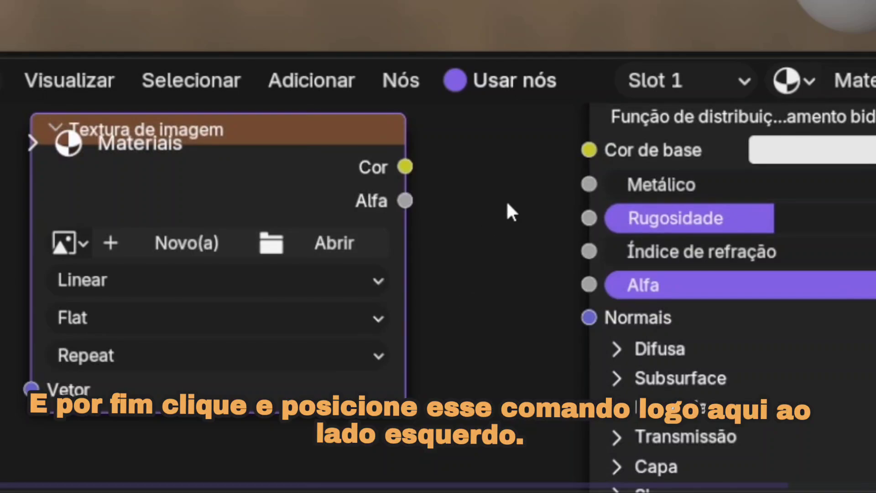
Connect the Image Texture node's Color output to the Principled BSDF's Base Color input.
{"action": "middle_click_drag", "start_coordinate": [507, 204], "coordinate": [409, 266]}
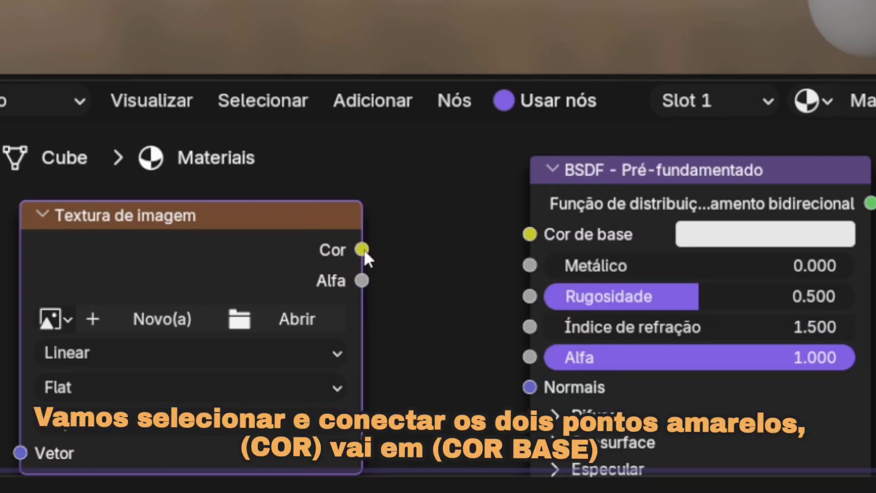
{"action": "left_click_drag", "start_coordinate": [364, 249], "coordinate": [516, 232]}
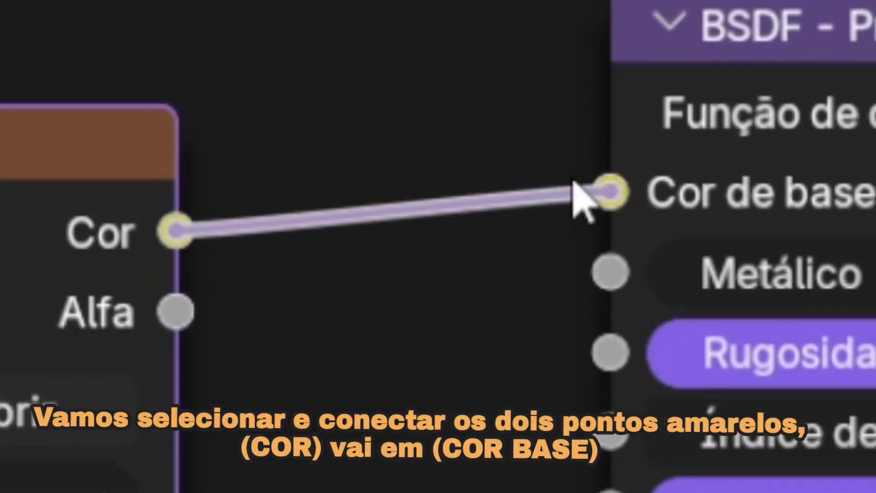
{"action": "left_click_drag", "start_coordinate": [574, 183], "coordinate": [576, 185]}
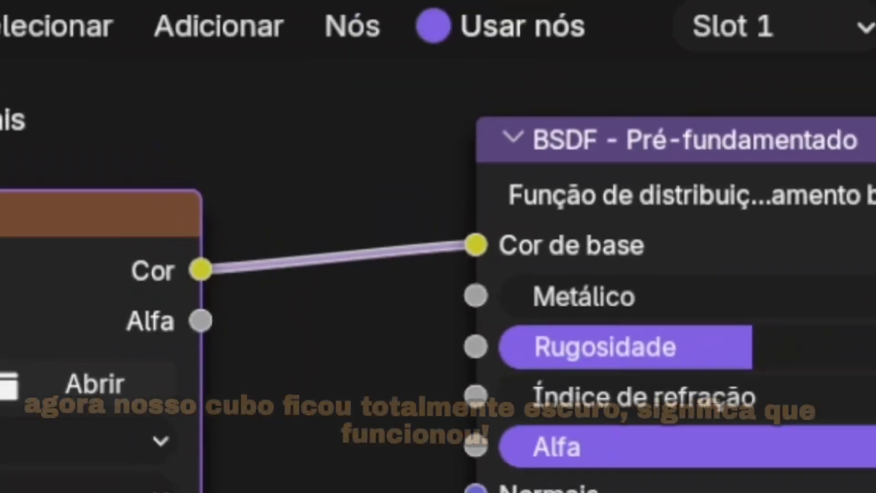
{"action": "middle_click_drag", "start_coordinate": [443, 144], "coordinate": [479, 208]}
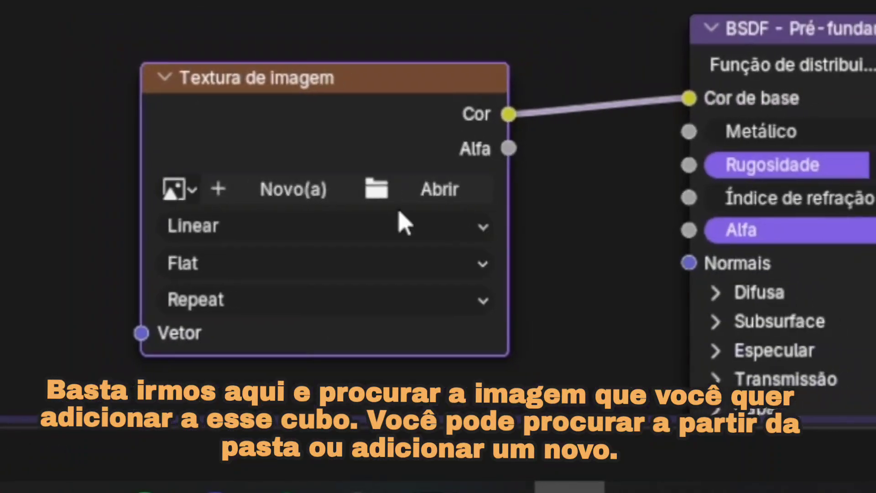
Load the image mine.png into the Image Texture node.
{"action": "middle_click_drag", "start_coordinate": [182, 231], "coordinate": [186, 212]}
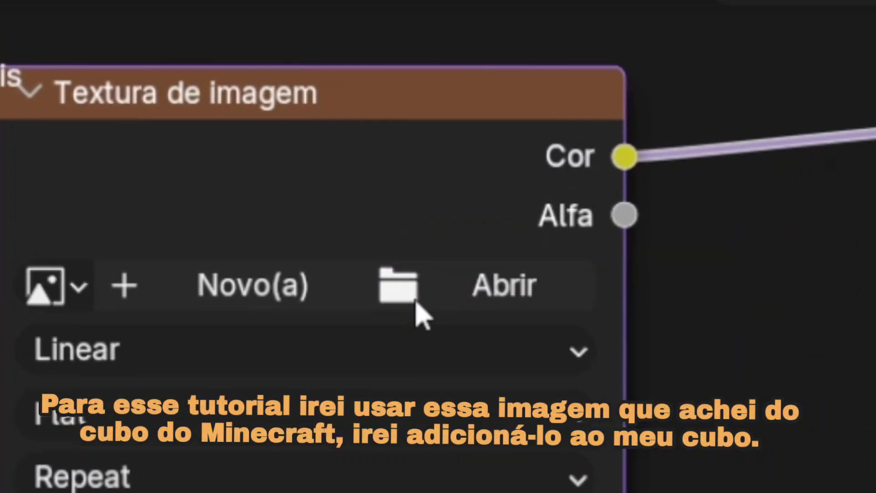
{"action": "left_click", "coordinate": [416, 305]}
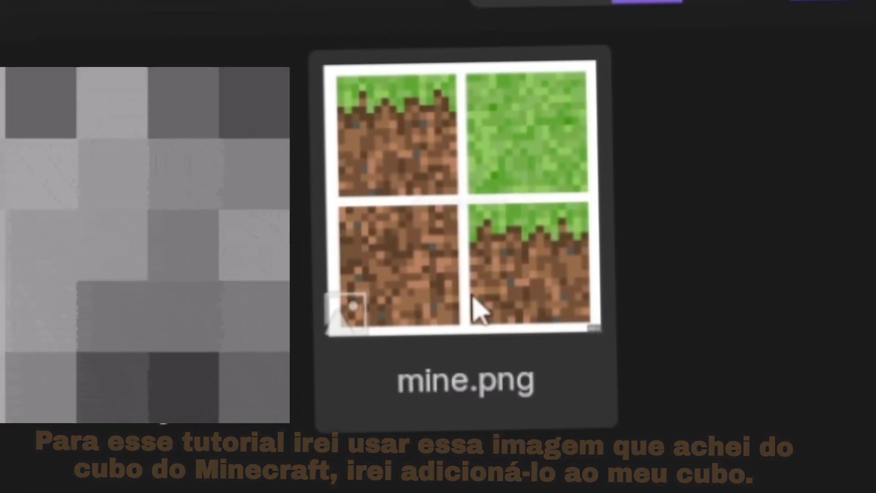
{"action": "left_click", "coordinate": [473, 296]}
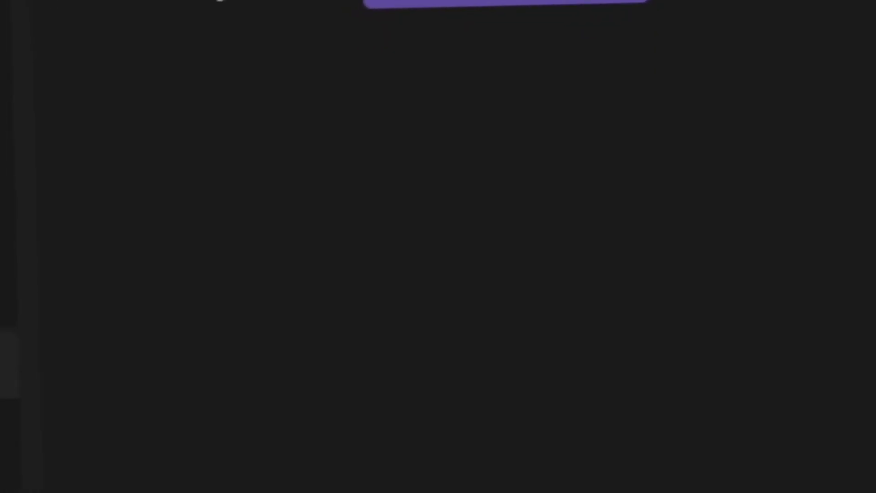
{"action": "left_click", "coordinate": [610, 276]}
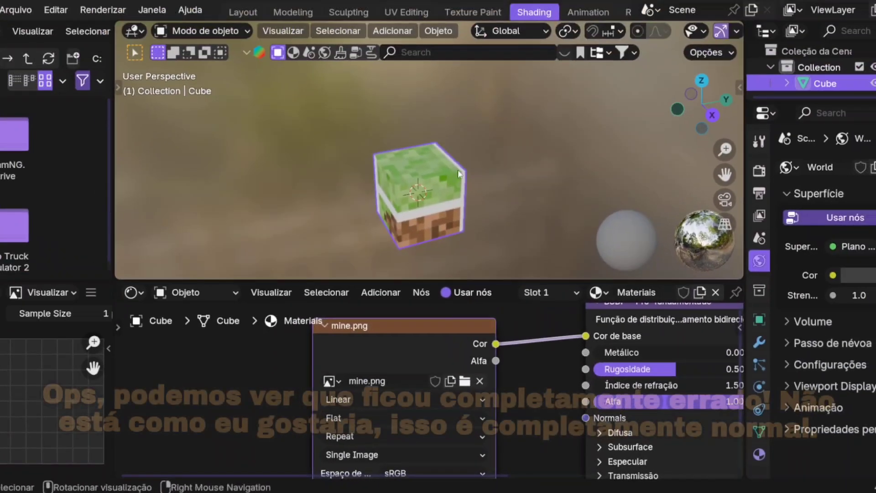
Inspect the texture on the cube's sides, then switch to the UV Editing workspace.
{"action": "middle_click_drag", "start_coordinate": [407, 203], "coordinate": [362, 197]}
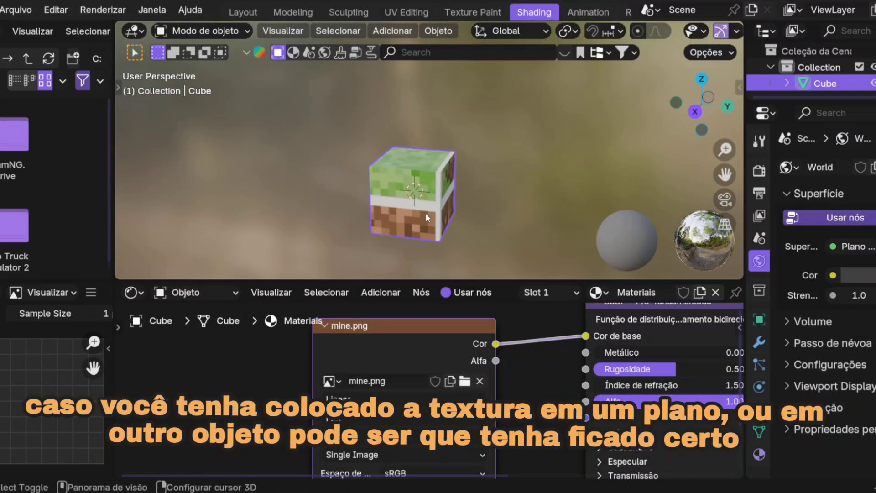
{"action": "middle_click_drag", "start_coordinate": [426, 212], "coordinate": [473, 275], "text": "shift"}
{"action": "left_click_drag", "start_coordinate": [493, 283], "coordinate": [504, 349]}
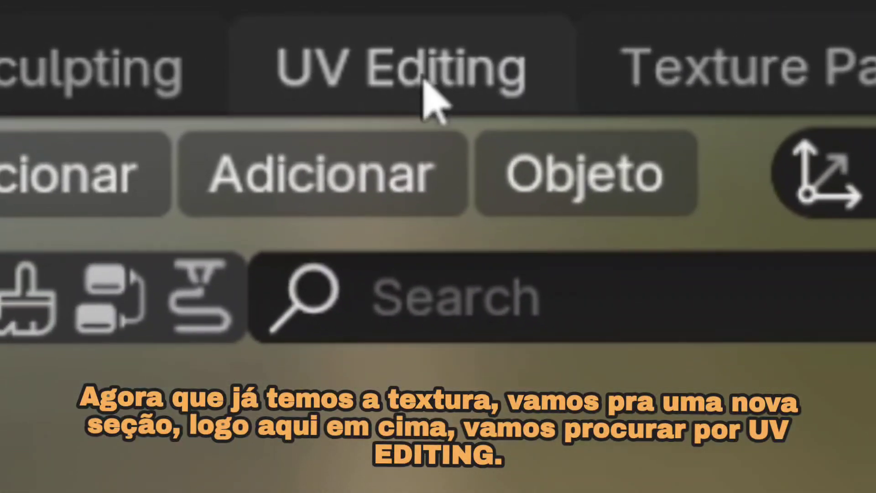
{"action": "left_click", "coordinate": [379, 87]}
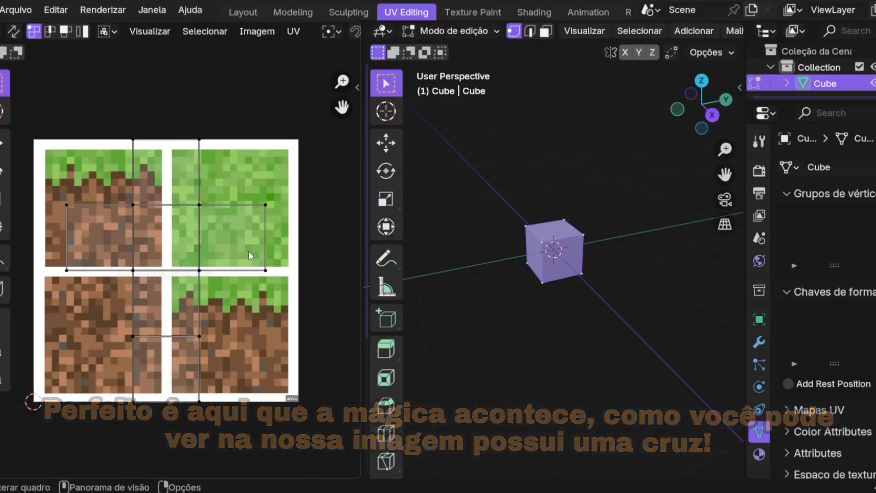
{"action": "middle_click_drag", "start_coordinate": [551, 269], "coordinate": [554, 269]}
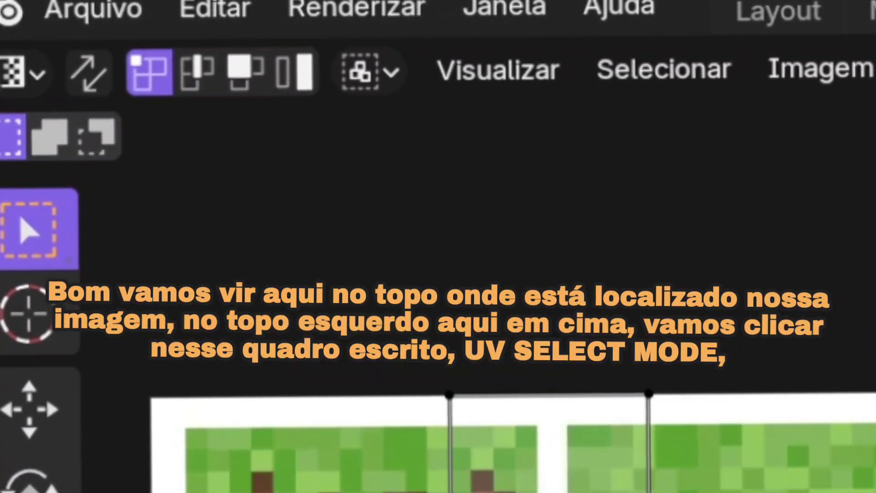
Set the UV selection mode to faces and select individual faces of the cross-shaped UV layout.
{"action": "left_click", "coordinate": [253, 92]}
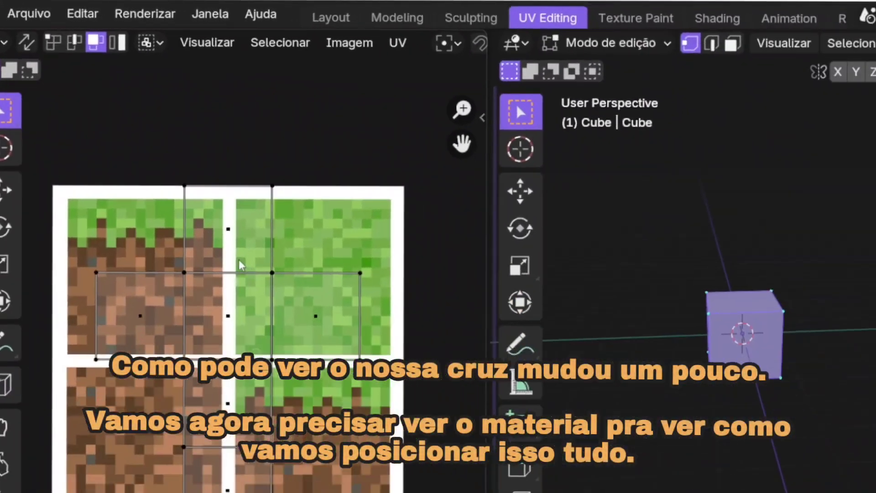
{"action": "left_click", "coordinate": [365, 352]}
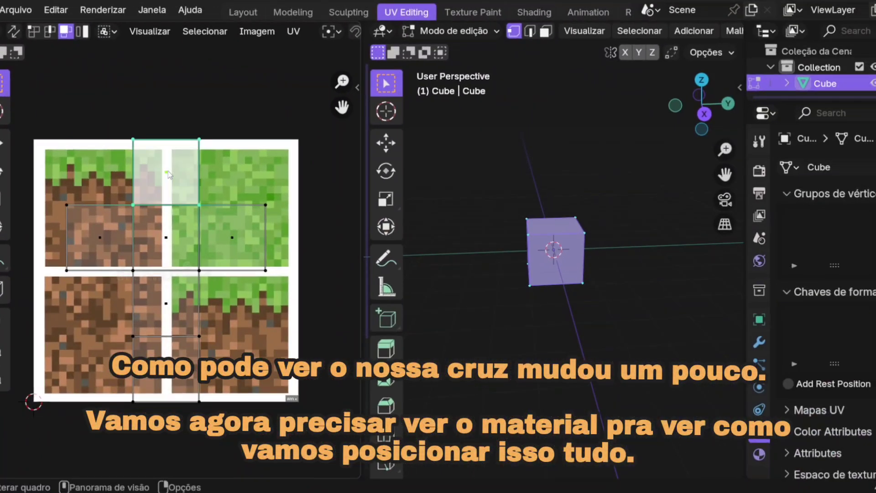
{"action": "left_click", "coordinate": [105, 240]}
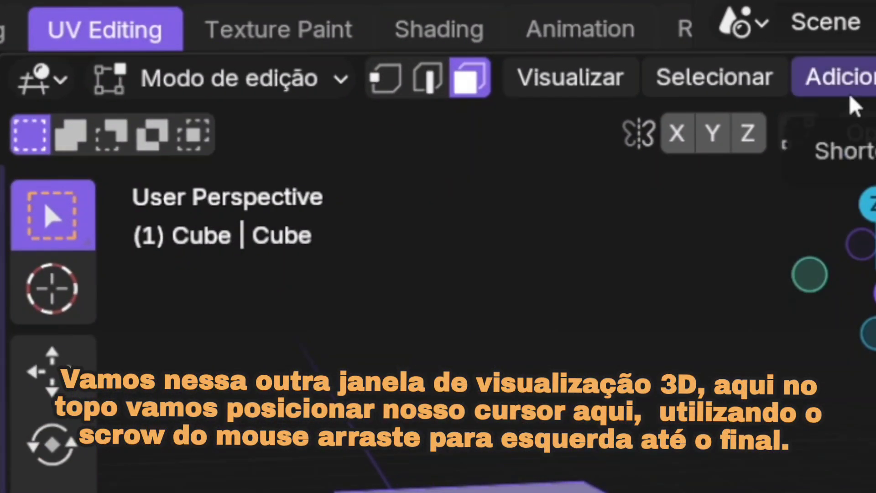
Switch the 3D viewport shading to Material Preview so the texture shows on the cube.
{"action": "scroll", "coordinate": [850, 96], "scroll_direction": "down", "scroll_amount": 10}
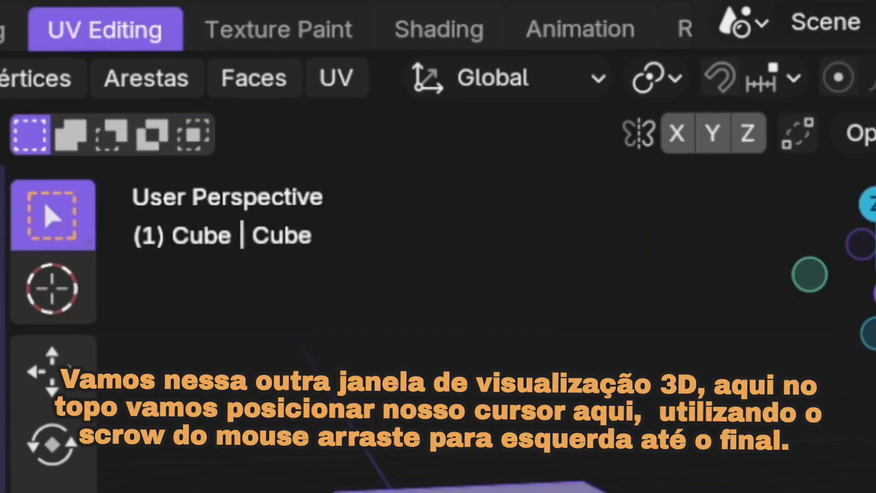
{"action": "scroll", "coordinate": [438, 78], "scroll_direction": "down", "scroll_amount": 10}
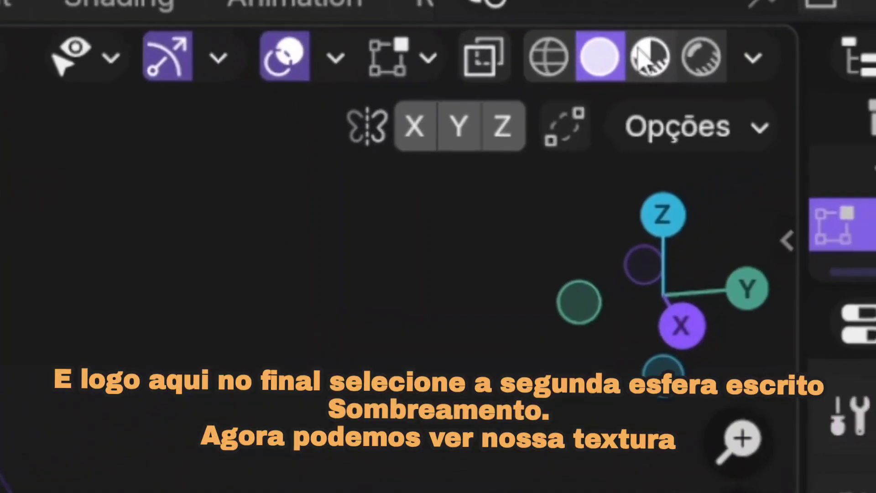
{"action": "left_click", "coordinate": [648, 57]}
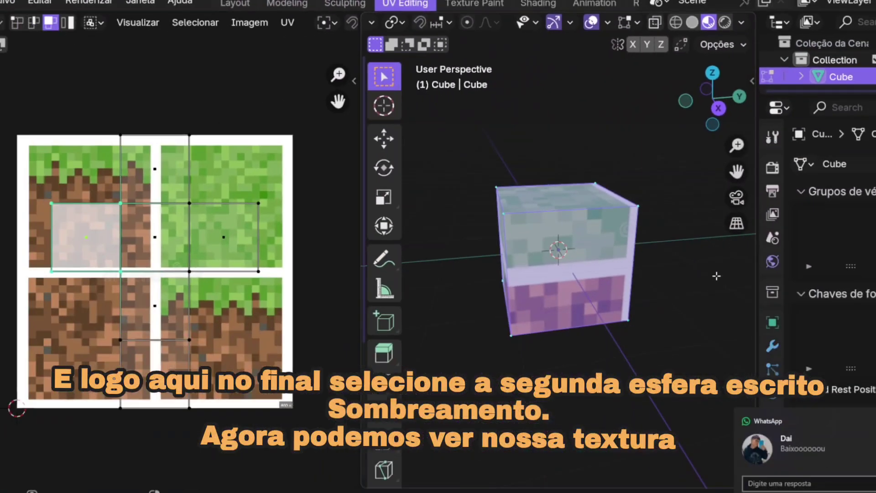
{"action": "middle_click_drag", "start_coordinate": [717, 276], "coordinate": [688, 318]}
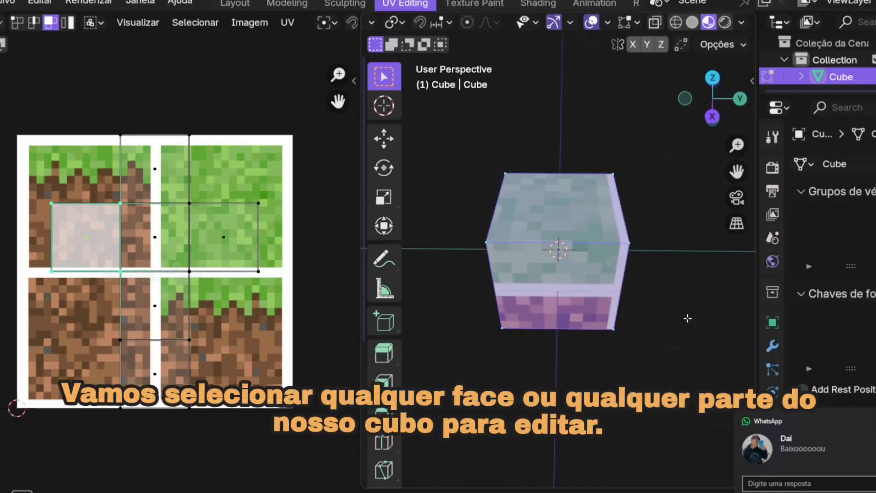
Activate the Move tool in the 3D viewport and set its selection mode to faces.
{"action": "left_click", "coordinate": [395, 137]}
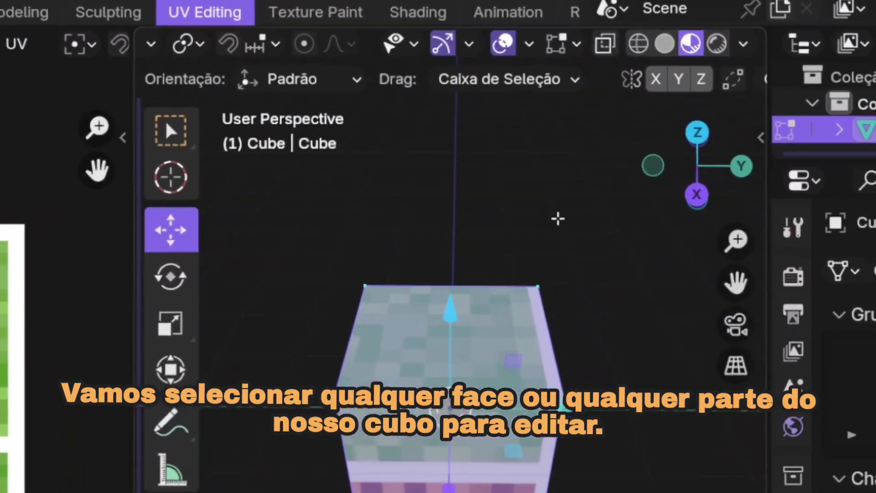
{"action": "scroll", "coordinate": [410, 46], "scroll_direction": "left", "scroll_amount": 5}
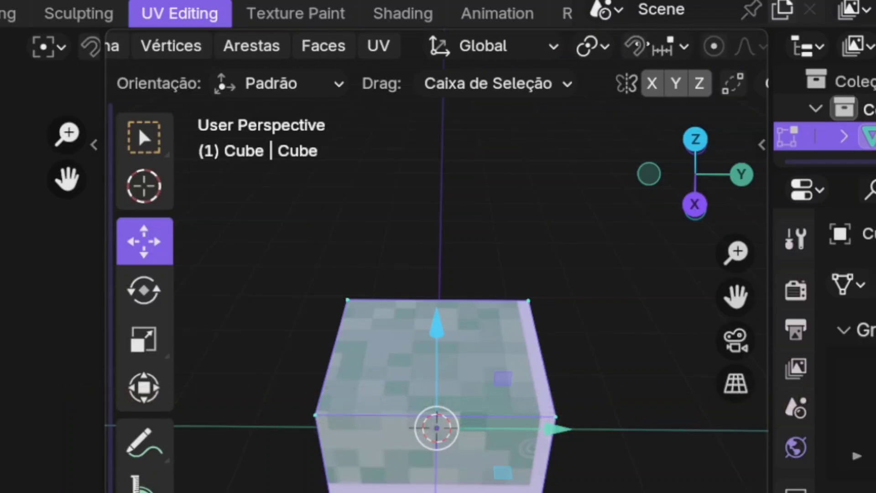
{"action": "scroll", "coordinate": [465, 46], "scroll_direction": "left", "scroll_amount": 6}
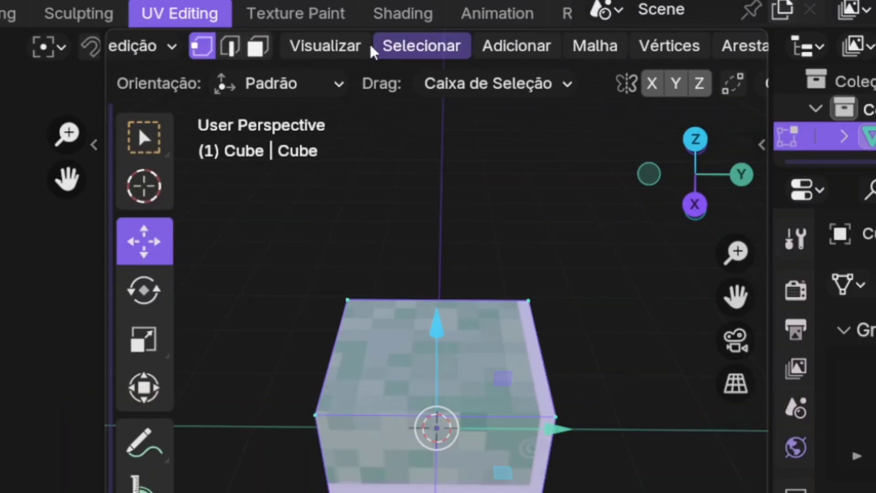
{"action": "left_click", "coordinate": [258, 46]}
{"action": "middle_click_drag", "start_coordinate": [491, 491], "coordinate": [492, 488]}
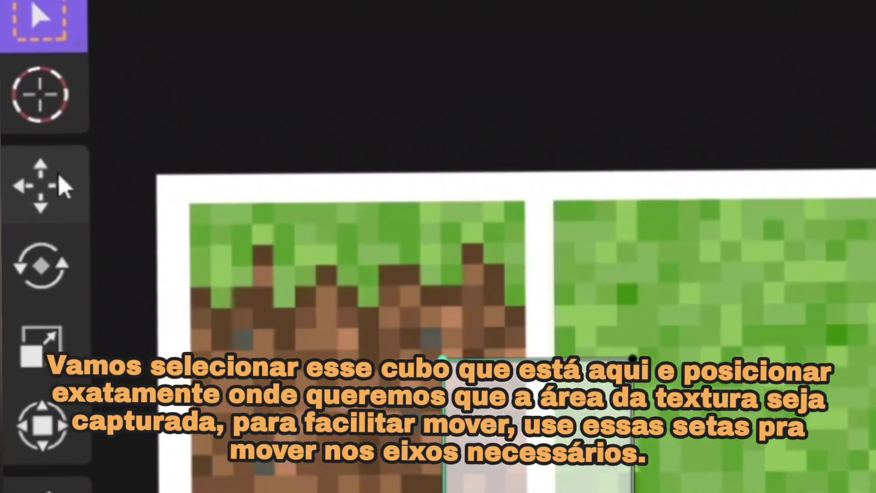
Select the side's UV face and move it over the lower-right grass-and-dirt tile with the UV editor's Move tool.
{"action": "left_click", "coordinate": [58, 179]}
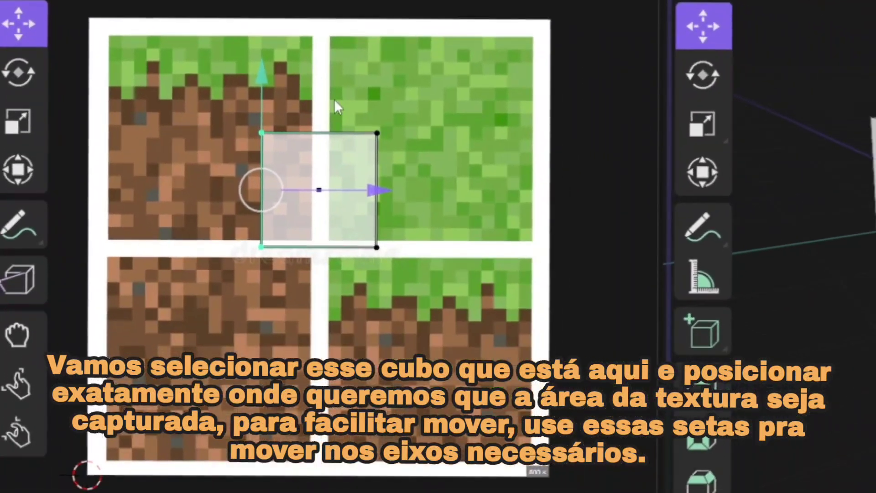
{"action": "left_click", "coordinate": [319, 188]}
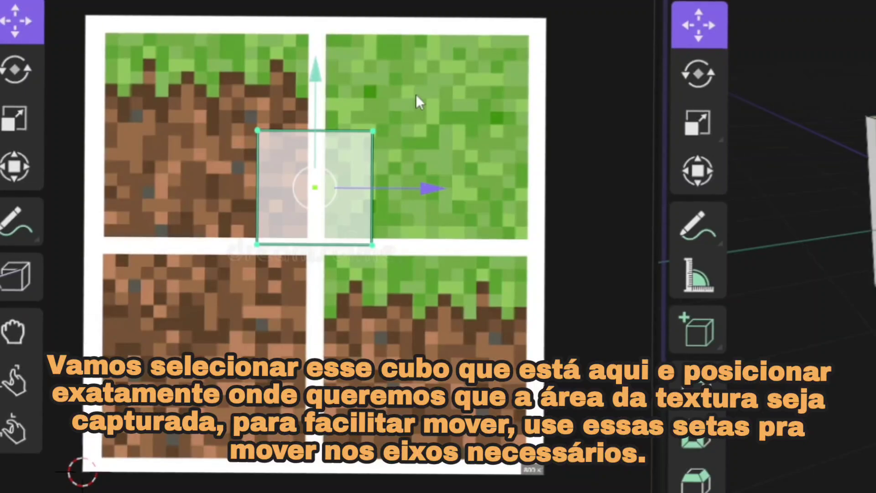
{"action": "middle_click_drag", "start_coordinate": [856, 254], "coordinate": [861, 228]}
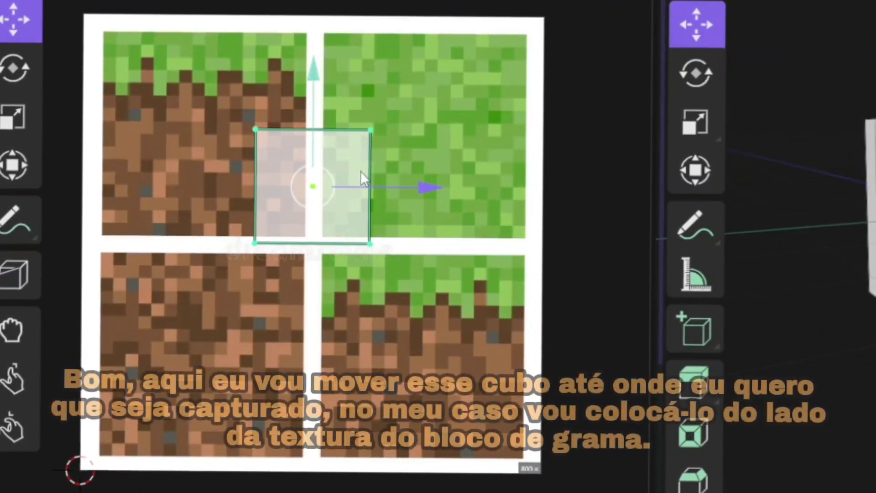
{"action": "left_click_drag", "start_coordinate": [424, 186], "coordinate": [534, 188]}
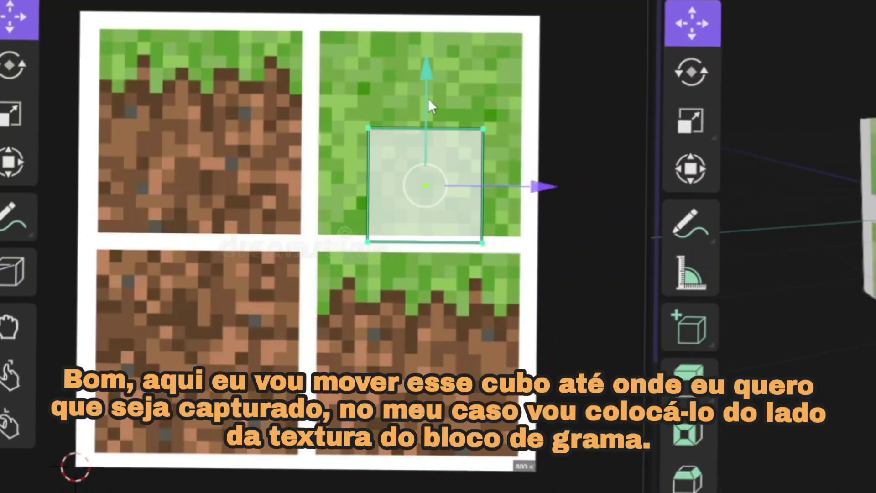
{"action": "left_click_drag", "start_coordinate": [428, 97], "coordinate": [485, 262]}
Scale the UV face up and align it so it fills the lower-right grass-and-dirt tile.
{"action": "key", "text": "s"}
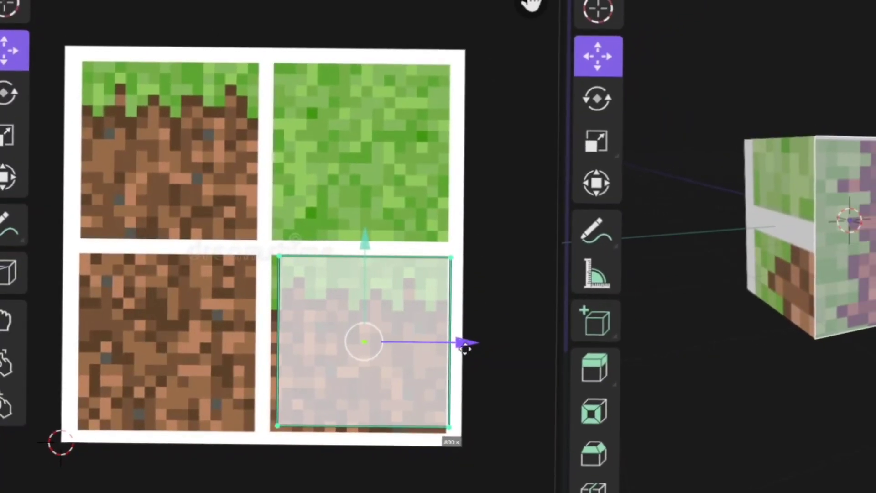
{"action": "left_click_drag", "start_coordinate": [533, 351], "coordinate": [524, 365]}
{"action": "left_click_drag", "start_coordinate": [435, 356], "coordinate": [453, 372], "text": "shift"}
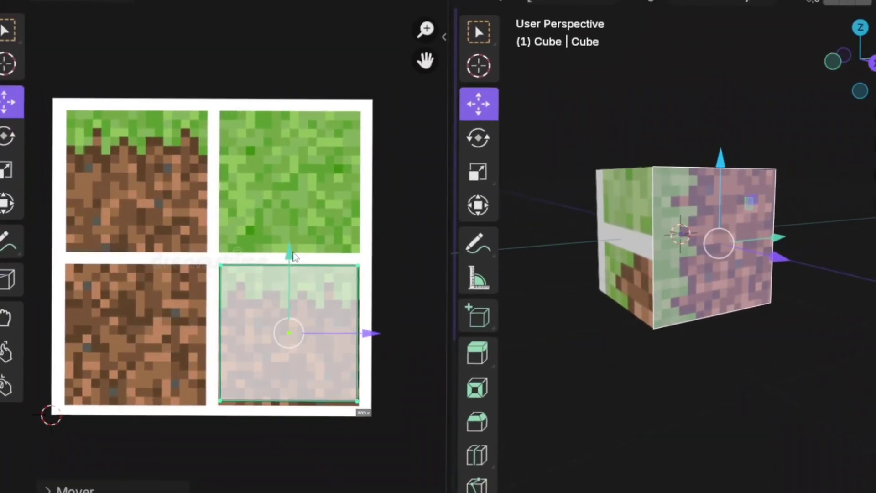
{"action": "left_click_drag", "start_coordinate": [343, 247], "coordinate": [359, 291], "text": "shift"}
{"action": "left_click_drag", "start_coordinate": [285, 292], "coordinate": [306, 280], "text": "shift"}
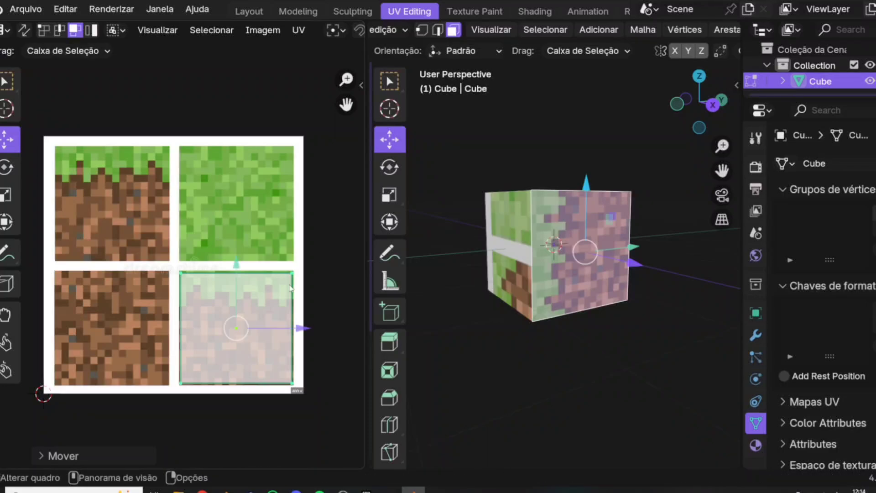
{"action": "middle_click_drag", "start_coordinate": [642, 307], "coordinate": [642, 307]}
{"action": "middle_click_drag", "start_coordinate": [557, 306], "coordinate": [502, 294]}
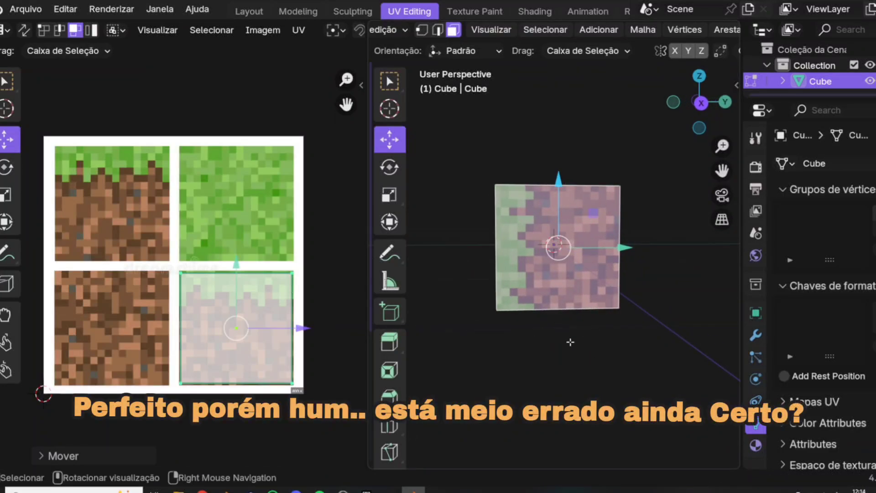
{"action": "key", "text": "r"}
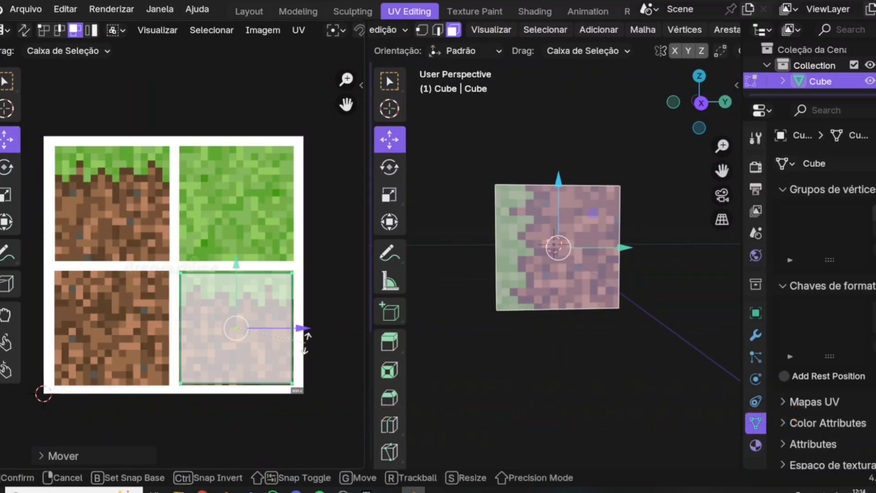
{"action": "type", "text": "90"}
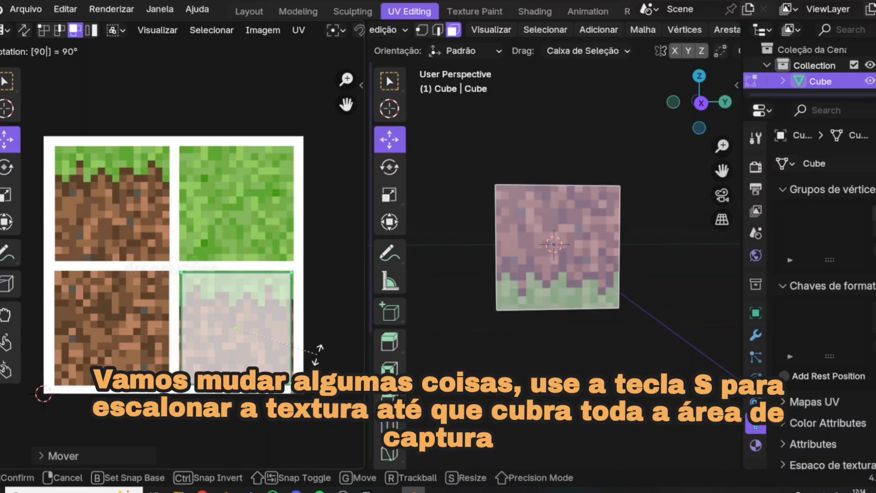
{"action": "key", "text": "Return"}
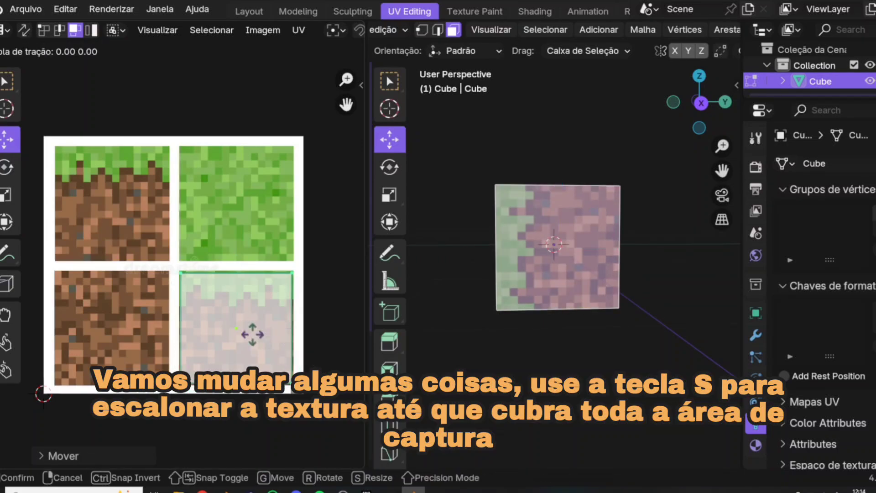
{"action": "type", "text": "-90"}
{"action": "key", "text": "Escape"}
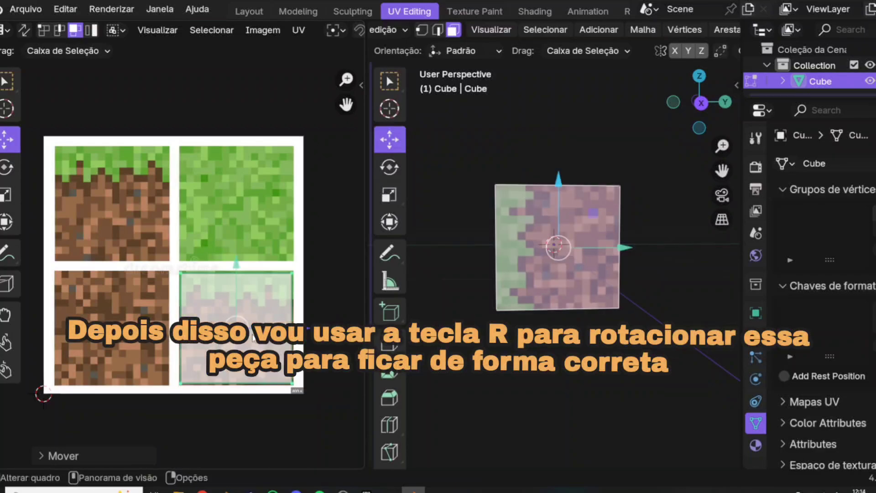
Rotate the UV face on the lower-right tile by -90° so the grass runs along the side's top edge.
{"action": "type", "text": "-90"}
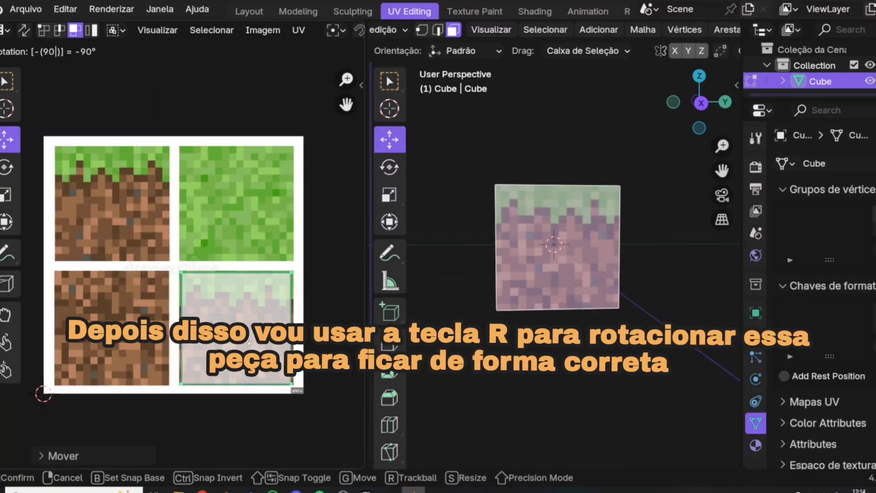
{"action": "key", "text": "Return"}
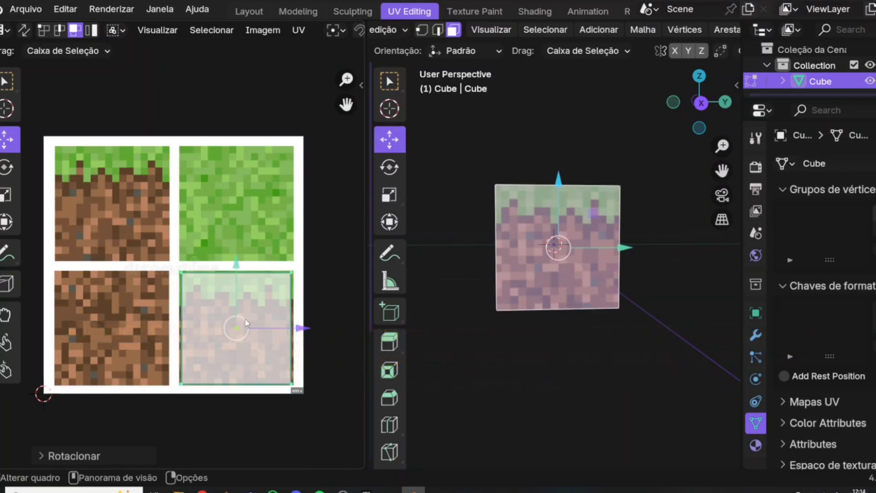
{"action": "middle_click_drag", "start_coordinate": [658, 212], "coordinate": [500, 176]}
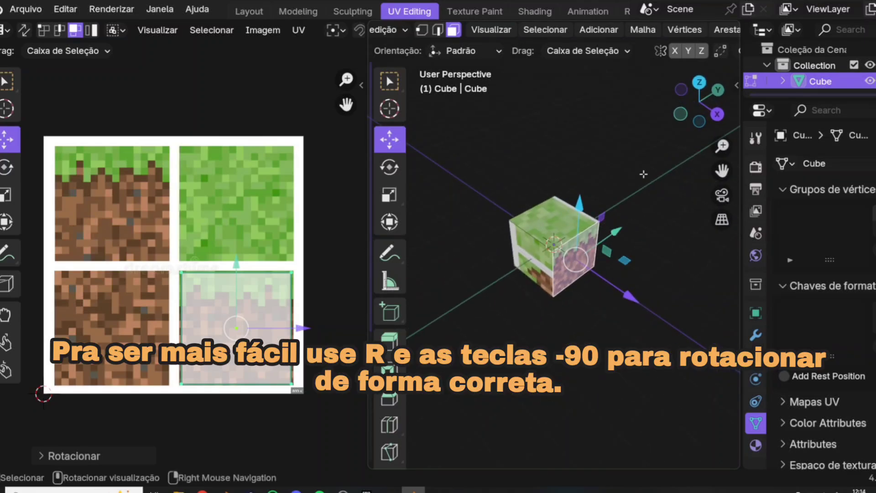
Select the adjacent side with the white stripe, then move and scale its UV face to fill the upper-left grass-and-dirt tile.
{"action": "middle_click_drag", "start_coordinate": [581, 330], "coordinate": [661, 281]}
{"action": "scroll", "coordinate": [661, 281], "scroll_direction": "up", "scroll_amount": 1}
{"action": "left_click", "coordinate": [535, 285]}
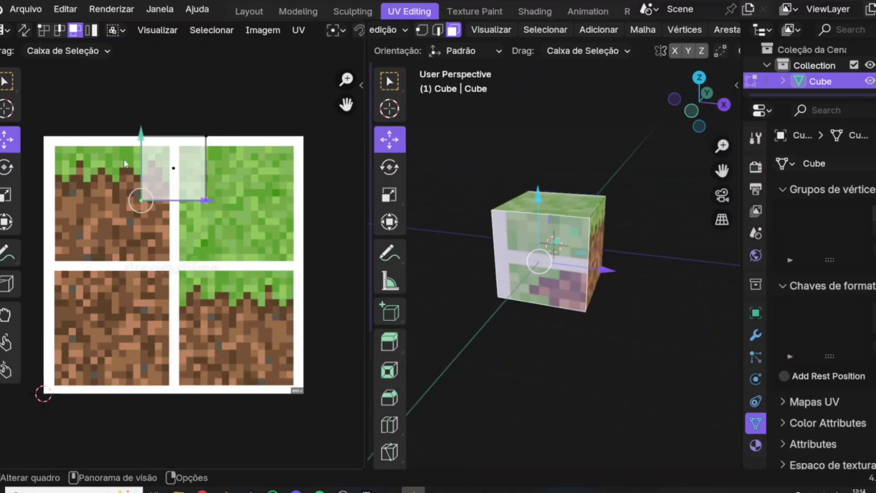
{"action": "key", "text": "g"}
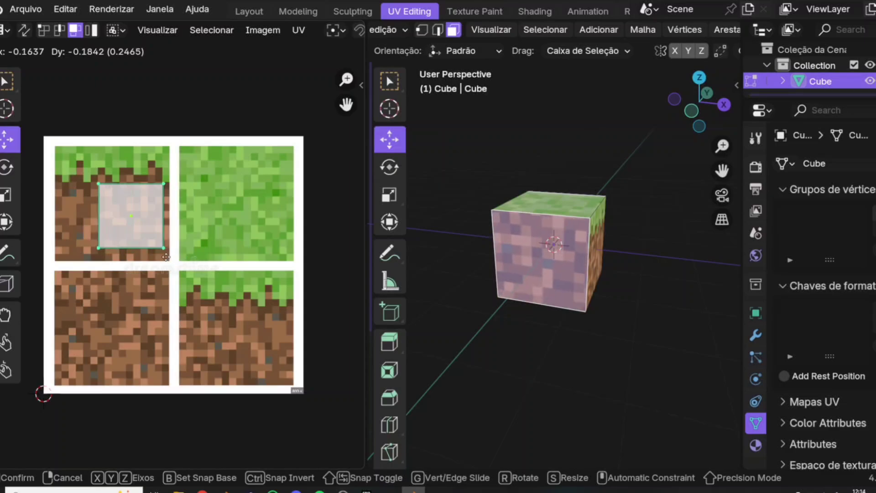
{"action": "left_click", "coordinate": [160, 254]}
{"action": "key", "text": "s"}
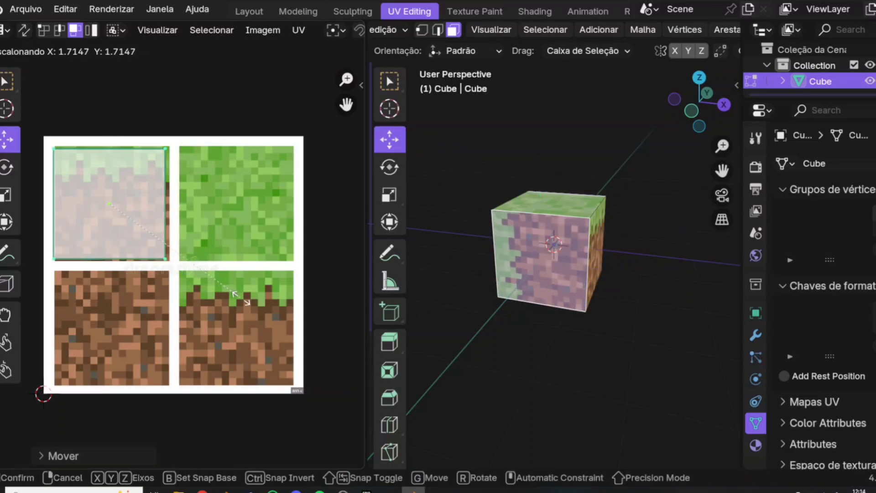
{"action": "left_click", "coordinate": [194, 280]}
{"action": "left_click", "coordinate": [219, 268]}
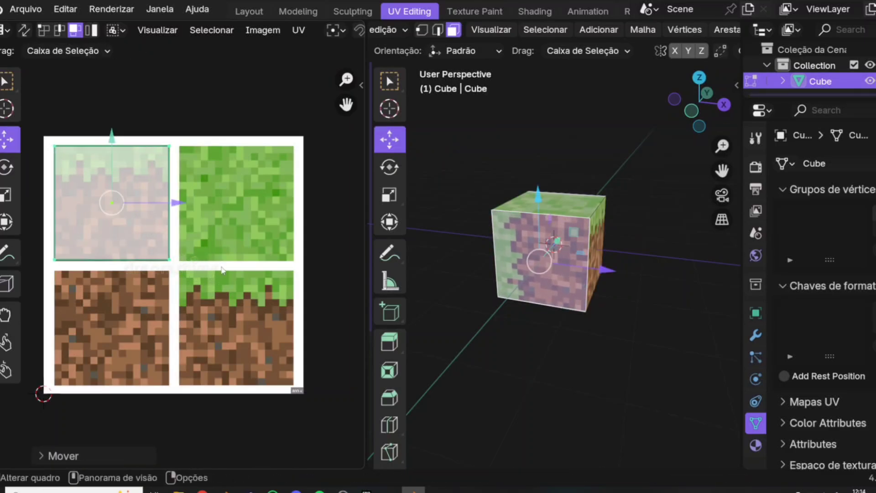
Rotate the UV face on the upper-left tile by -90°.
{"action": "type", "text": "r"}
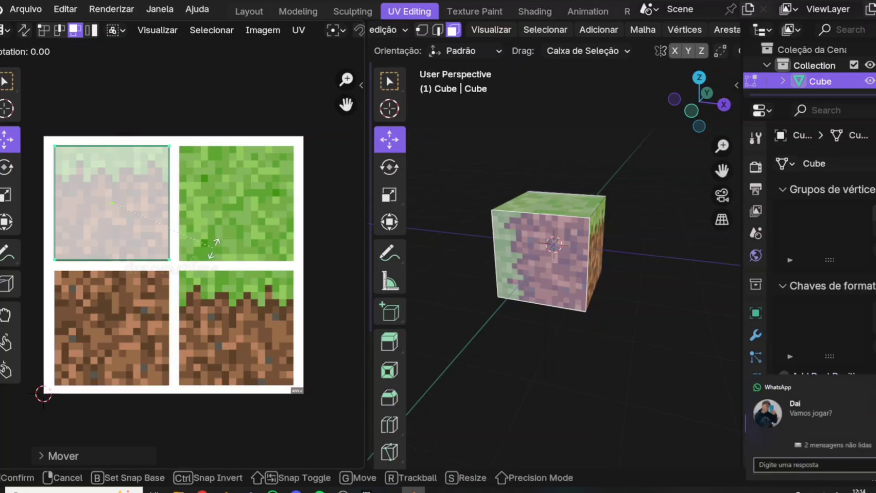
{"action": "type", "text": "-90"}
{"action": "key", "text": "Return"}
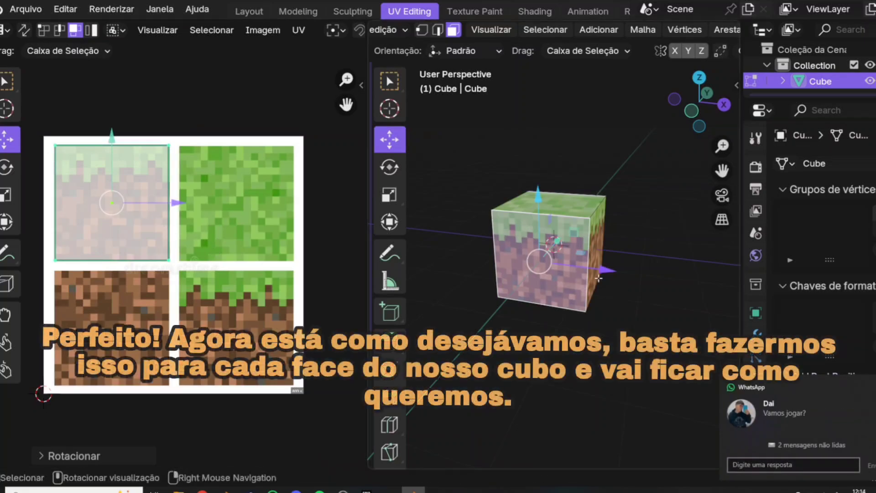
Select the next untextured side of the cube and fit its UV face to the upper-left grass-and-dirt tile by moving and scaling.
{"action": "middle_click_drag", "start_coordinate": [434, 267], "coordinate": [533, 267]}
{"action": "left_click", "coordinate": [533, 267]}
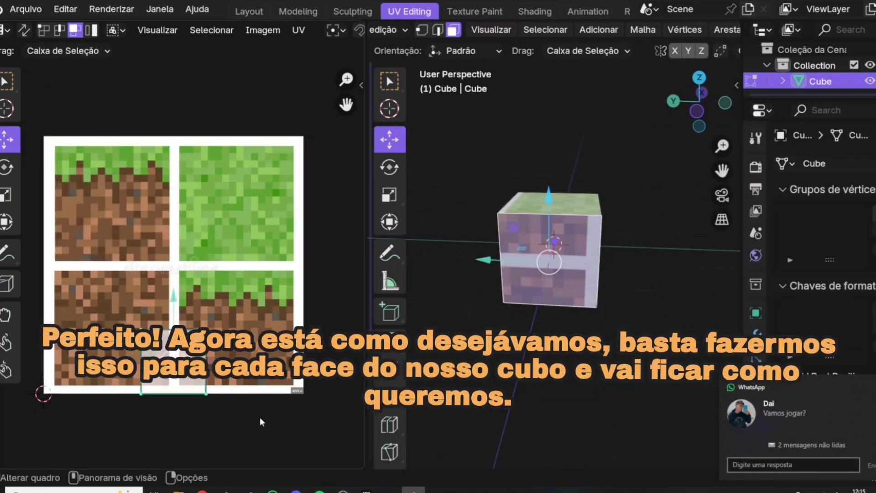
{"action": "key", "text": "g"}
{"action": "left_click", "coordinate": [181, 251]}
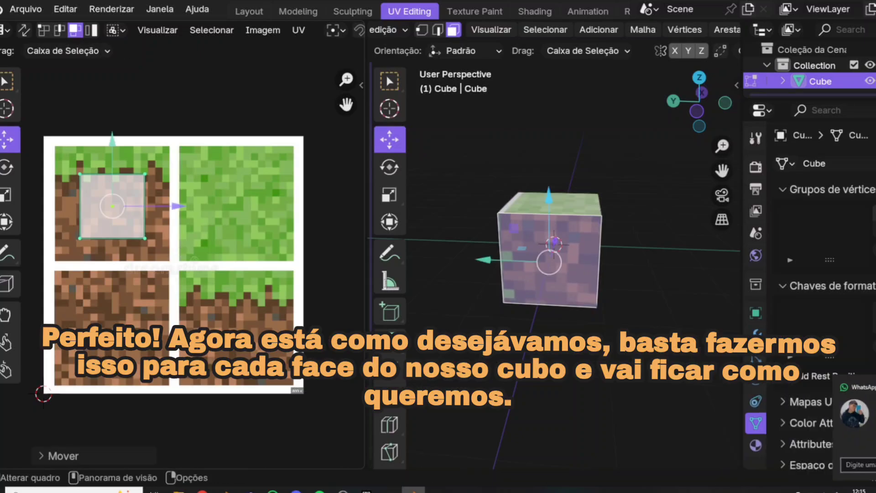
{"action": "key", "text": "s"}
{"action": "left_click", "coordinate": [206, 280]}
{"action": "key", "text": "g"}
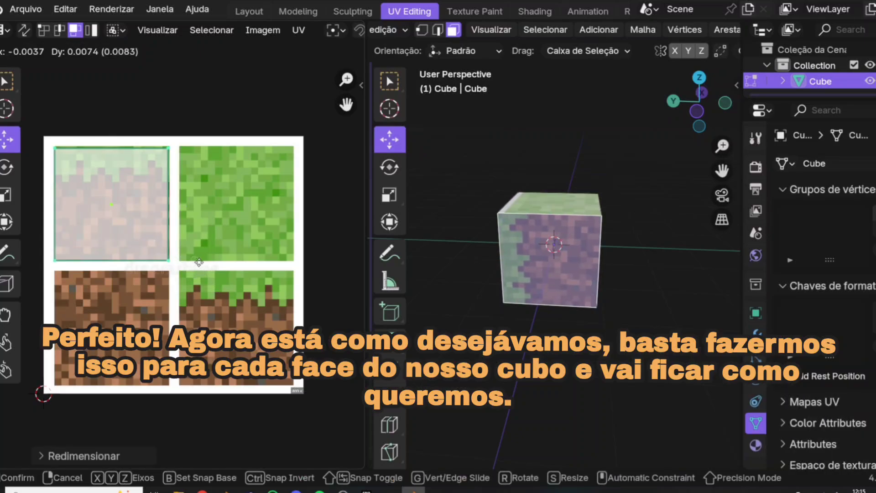
{"action": "left_click", "coordinate": [209, 261]}
Rotate this side's UV face by -90° so its grass edge points upward.
{"action": "type", "text": "r"}
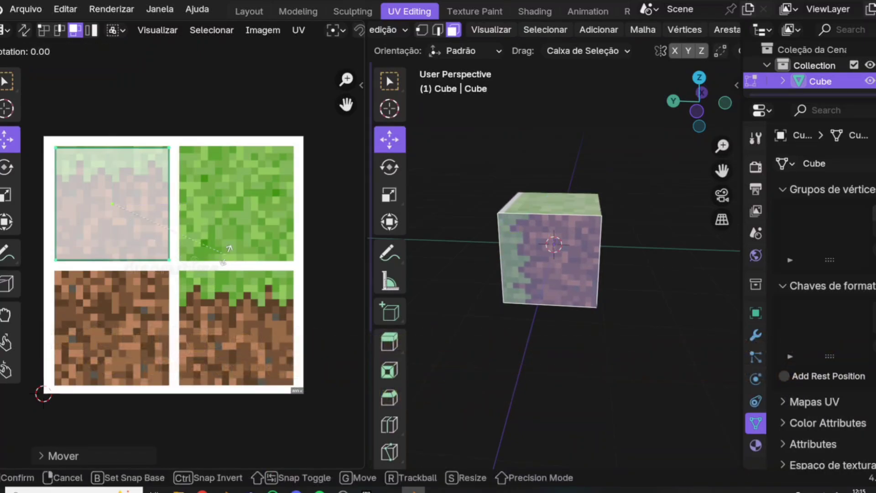
{"action": "type", "text": "-90"}
{"action": "key", "text": "Return"}
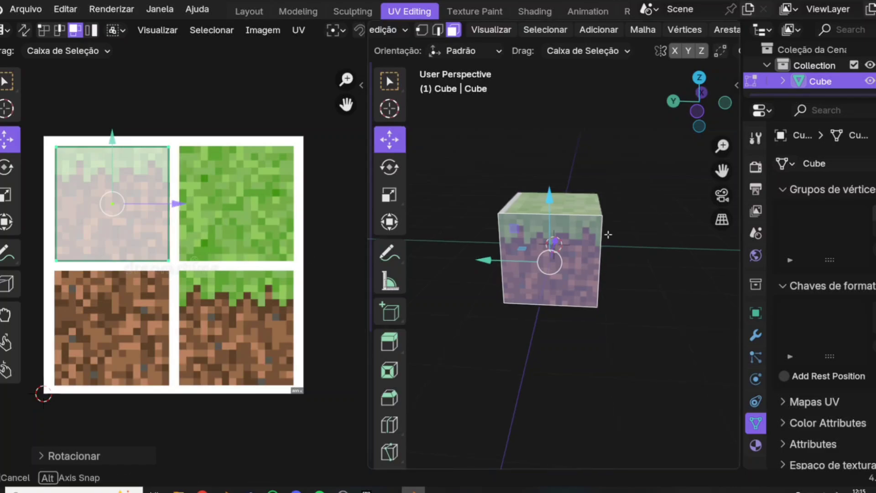
Select the cube's bottom face, then move and scale its UV face to fill the lower-left dirt tile.
{"action": "middle_click_drag", "start_coordinate": [608, 235], "coordinate": [570, 235]}
{"action": "left_click", "coordinate": [530, 265]}
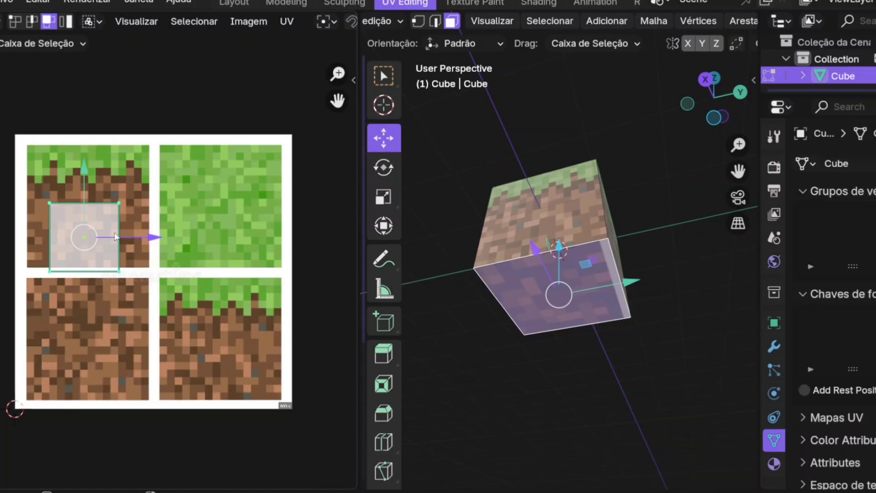
{"action": "key", "text": "g"}
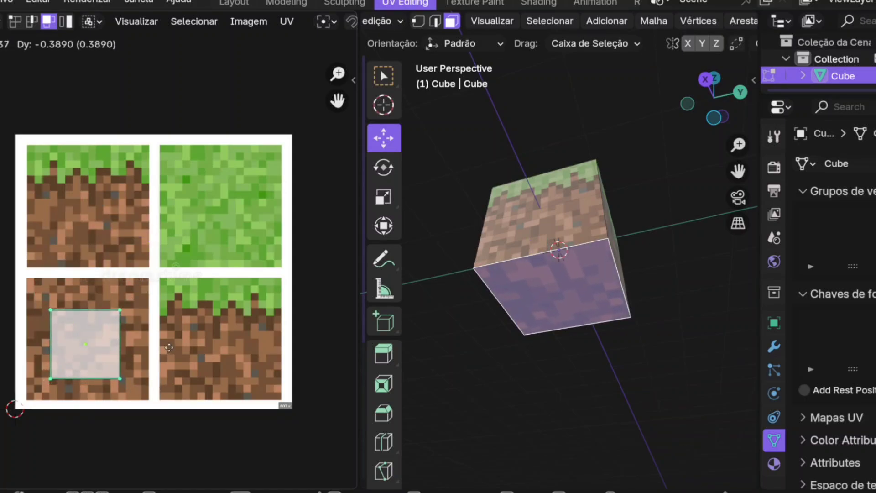
{"action": "left_click", "coordinate": [242, 340]}
{"action": "key", "text": "g"}
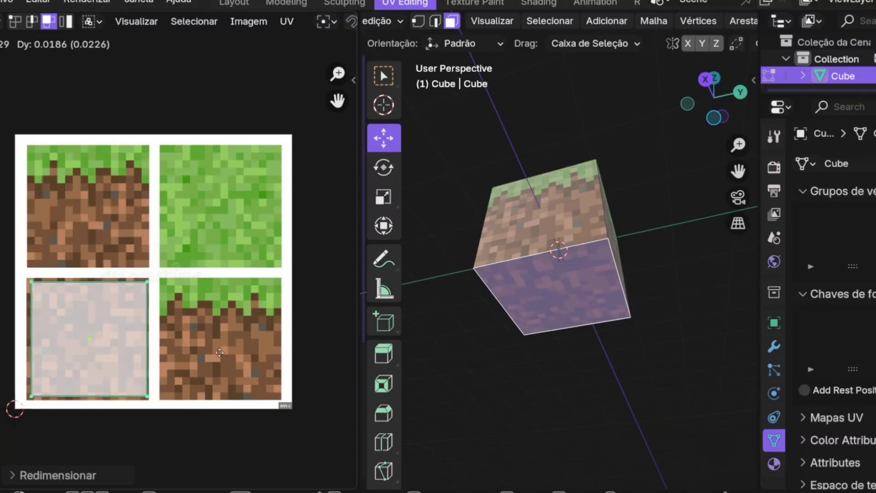
Select the cube's top face and fit its UV face to the upper-right green grass tile by moving and scaling.
{"action": "middle_click_drag", "start_coordinate": [515, 341], "coordinate": [557, 452]}
{"action": "left_click", "coordinate": [560, 193]}
{"action": "middle_click_drag", "start_coordinate": [562, 195], "coordinate": [586, 244]}
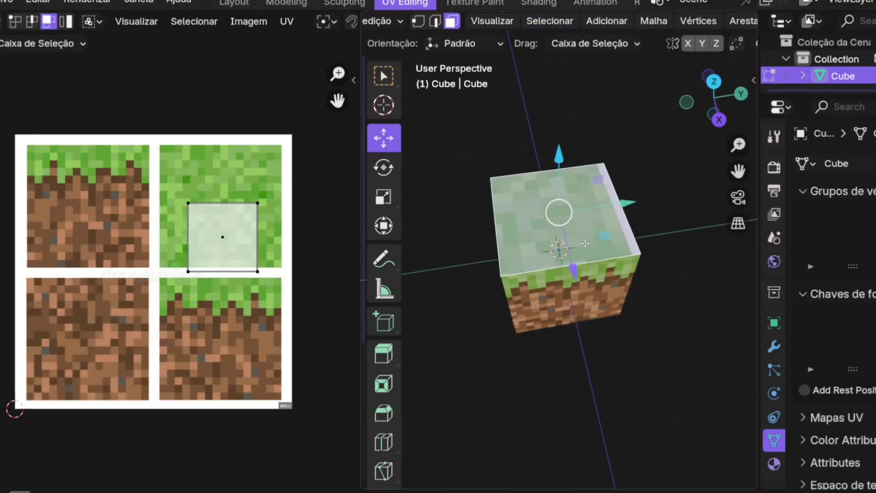
{"action": "left_click", "coordinate": [307, 306]}
{"action": "key", "text": "g"}
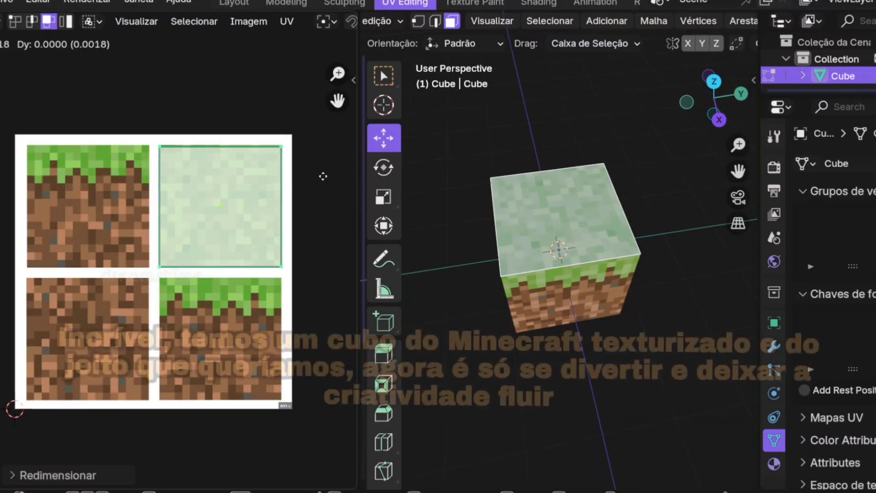
Return the cube to Object Mode and view its finished texture from different sides.
{"action": "key", "text": "Tab"}
{"action": "middle_click_drag", "start_coordinate": [571, 251], "coordinate": [639, 273]}
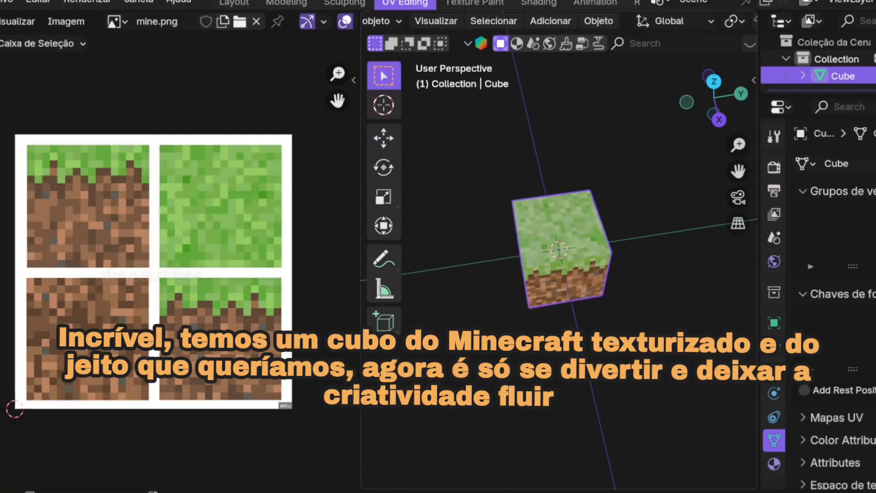
{"action": "scroll", "coordinate": [639, 274], "scroll_direction": "down", "scroll_amount": 2}
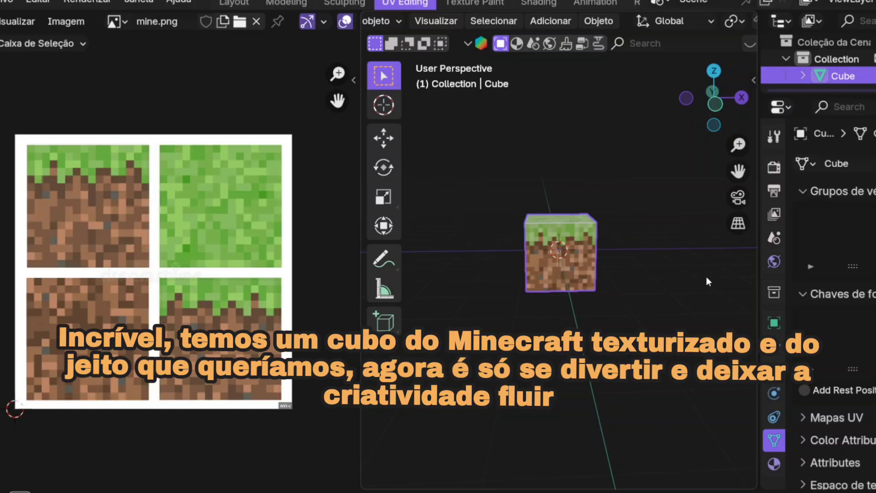
{"action": "middle_click_drag", "start_coordinate": [706, 277], "coordinate": [631, 327]}
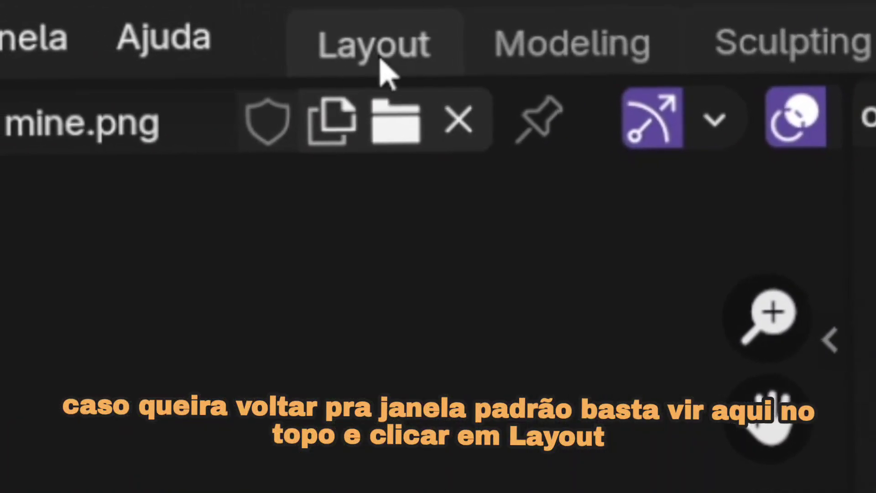
Switch to the Layout workspace and view the textured cube up close.
{"action": "left_click", "coordinate": [378, 62]}
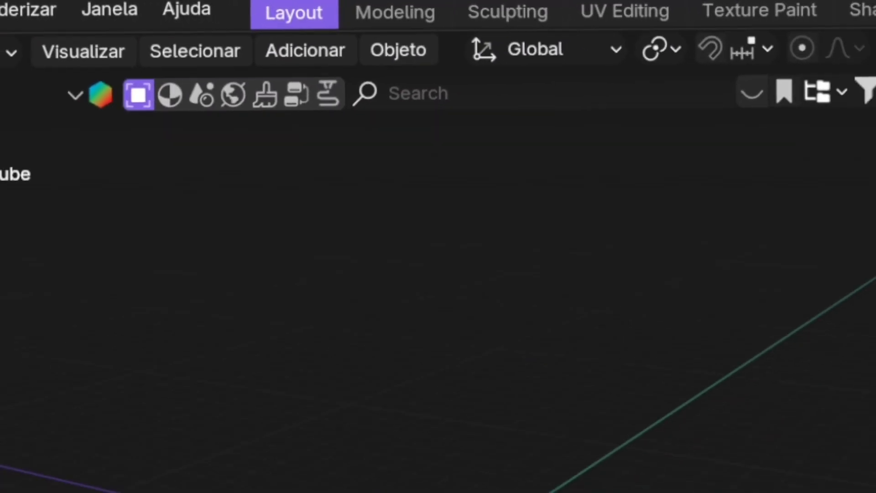
{"action": "middle_click_drag", "start_coordinate": [441, 286], "coordinate": [448, 207], "text": "shift"}
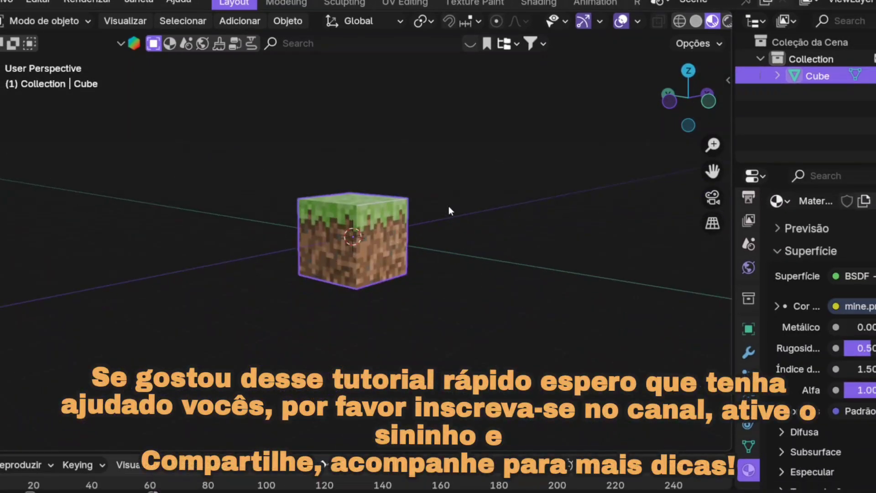
{"action": "scroll", "coordinate": [141, 198], "scroll_direction": "up", "scroll_amount": 3}
{"action": "middle_click_drag", "start_coordinate": [142, 198], "coordinate": [296, 240]}
{"action": "key", "text": "g"}
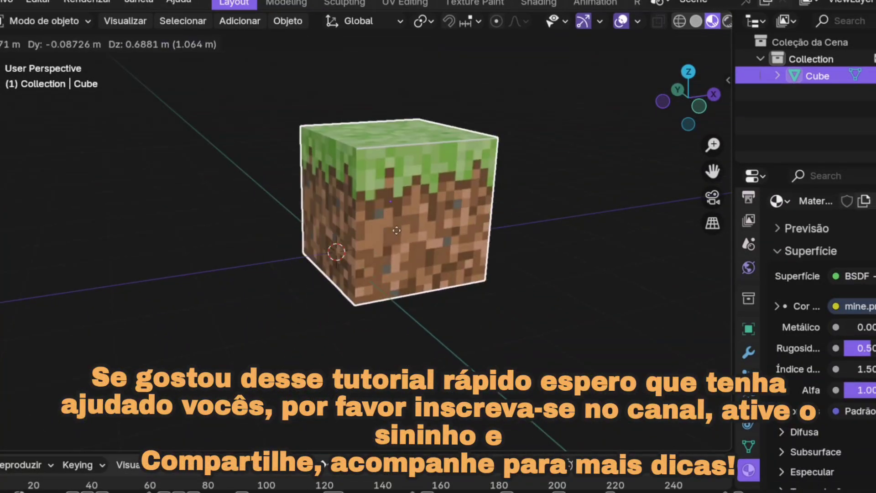
{"action": "key", "text": "Escape"}
{"action": "key", "text": "r"}
{"action": "key", "text": "r"}
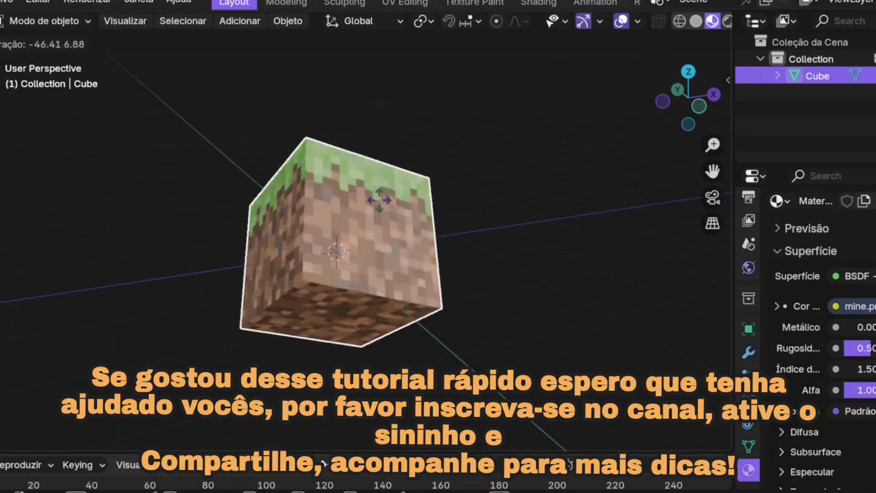
{"action": "key", "text": "Escape"}
{"action": "scroll", "coordinate": [343, 319], "scroll_direction": "down", "scroll_amount": 3}
{"action": "mouse_move", "coordinate": [375, 323]}
{"action": "middle_mouse_down"}
{"action": "mouse_move", "coordinate": [692, 313]}
{"action": "mouse_move", "coordinate": [136, 313]}
{"action": "mouse_move", "coordinate": [388, 313]}
{"action": "middle_mouse_up"}
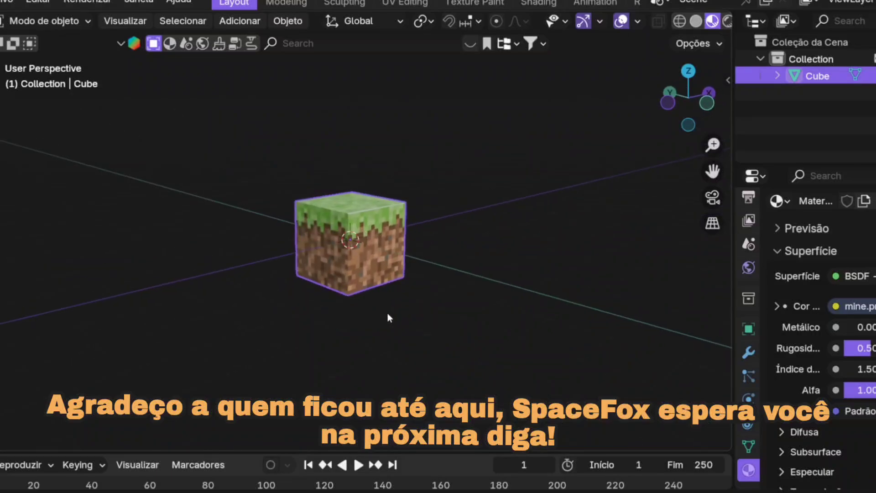